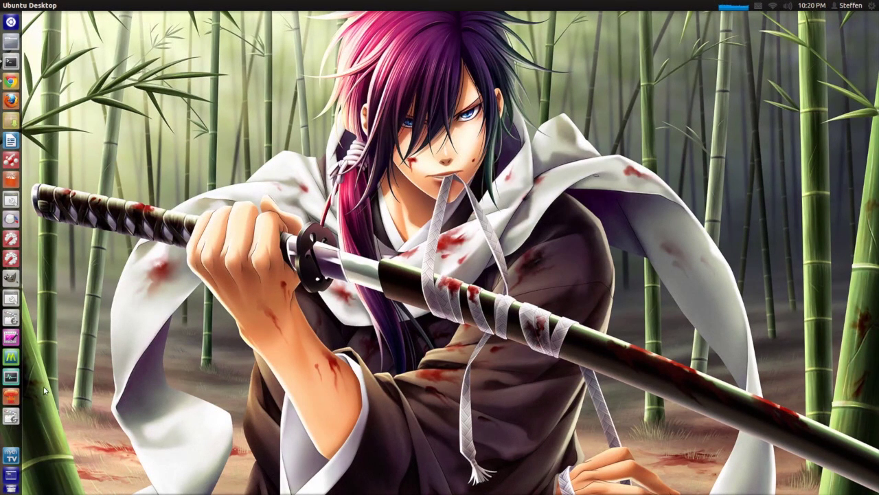
Search the installed applications for "myth" and launch MythTV Backend Setup
{"action": "left_click", "coordinate": [11, 24]}
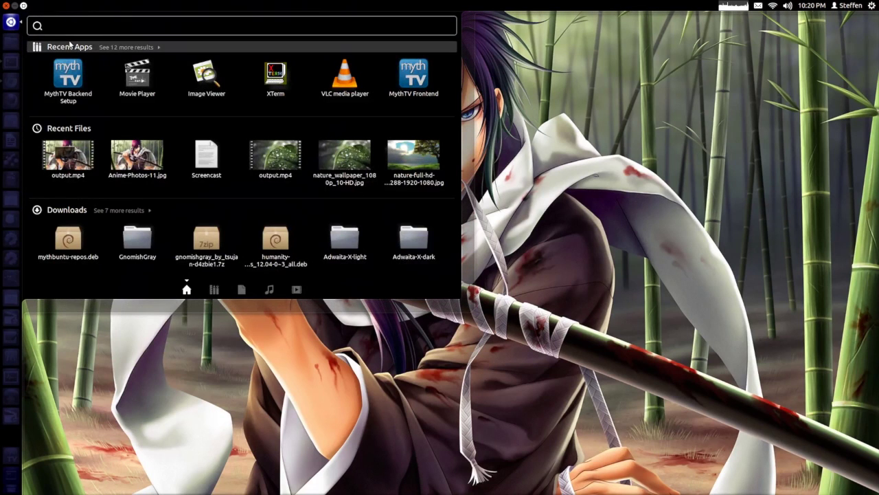
{"action": "type", "text": "myth"}
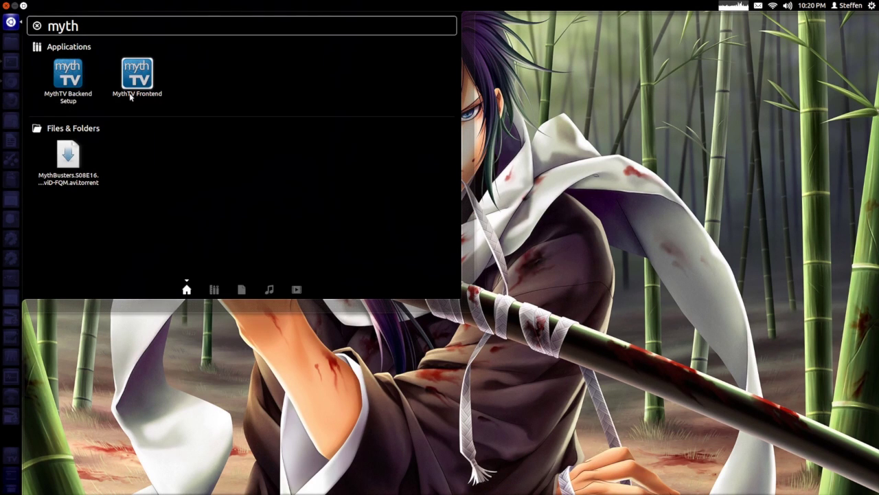
{"action": "left_click", "coordinate": [67, 81]}
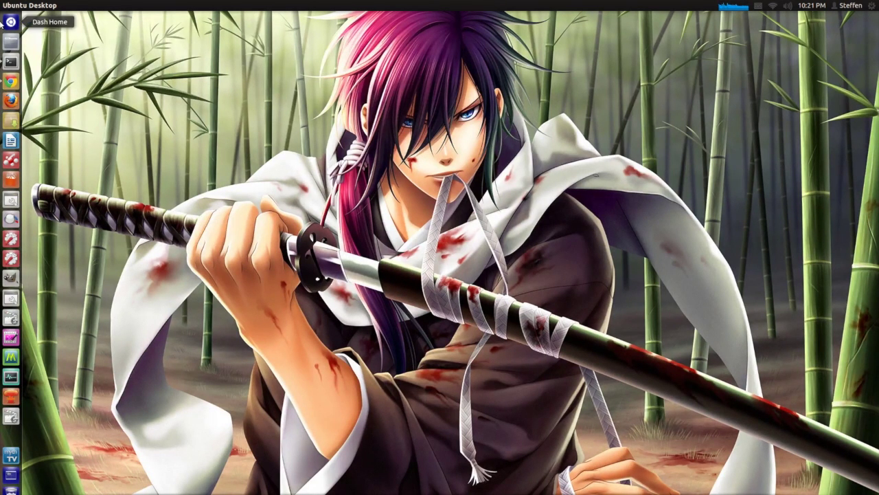
{"action": "left_click", "coordinate": [8, 22]}
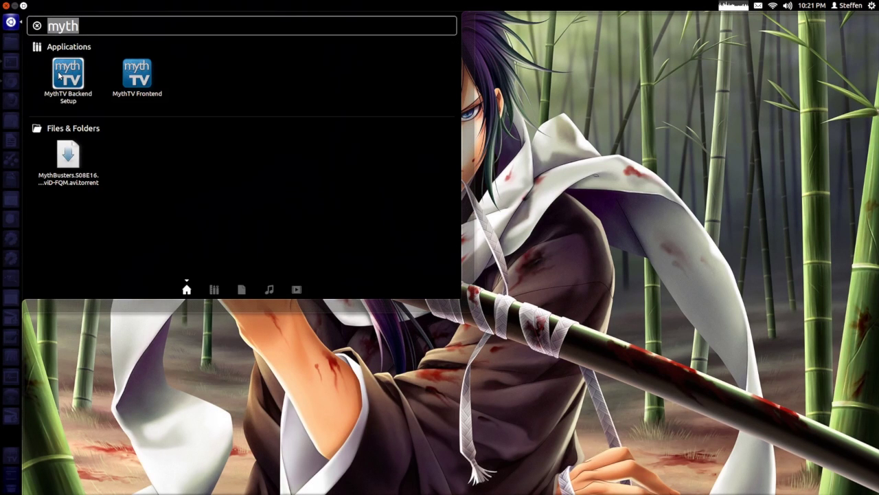
{"action": "left_click", "coordinate": [59, 77]}
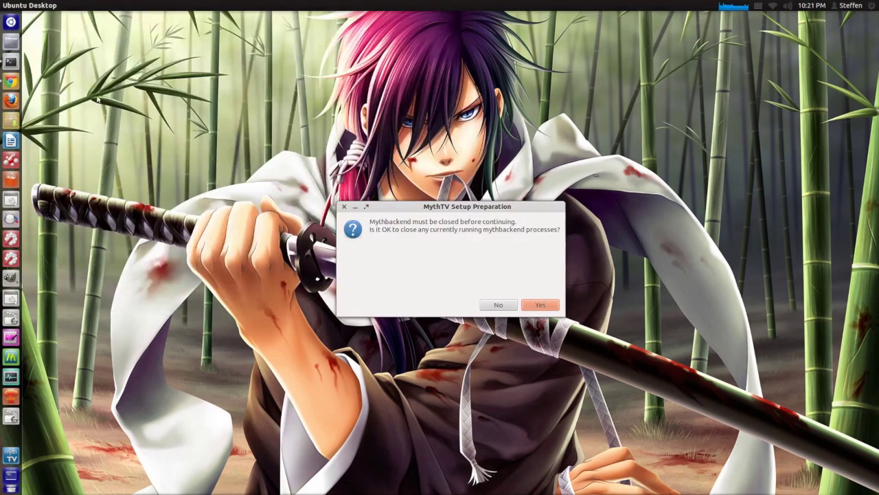
Allow running mythbackend processes to be closed and enter the login password to stop mythtv-backend
{"action": "left_click", "coordinate": [542, 308]}
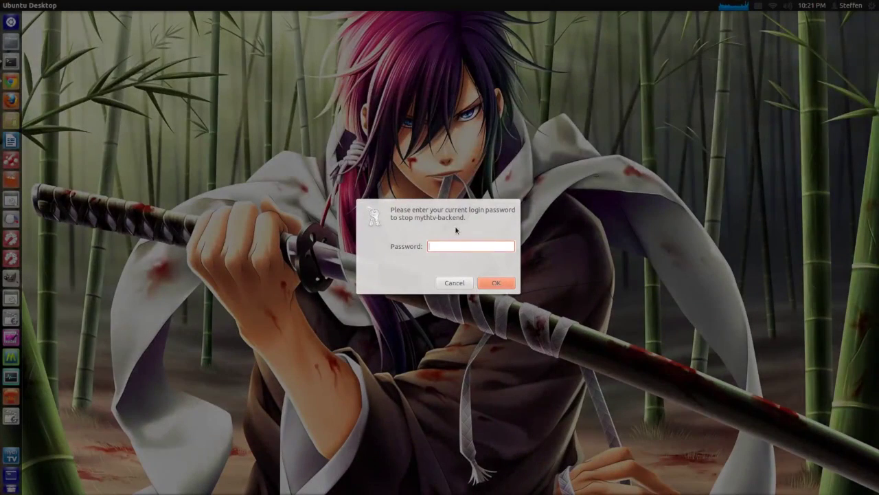
{"action": "type", "text": "•••••••"}
{"action": "key", "text": "Return"}
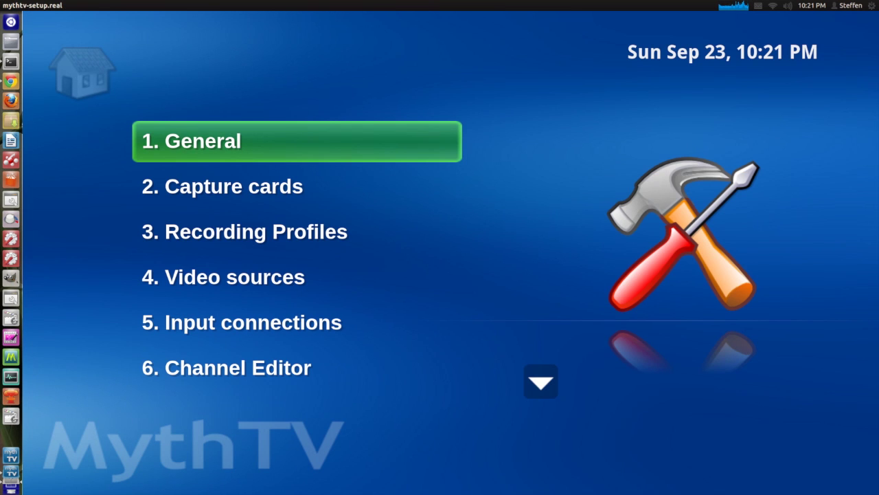
Open the setup of the existing HDPVR capture card on /dev/video0
{"action": "key", "text": "Down"}
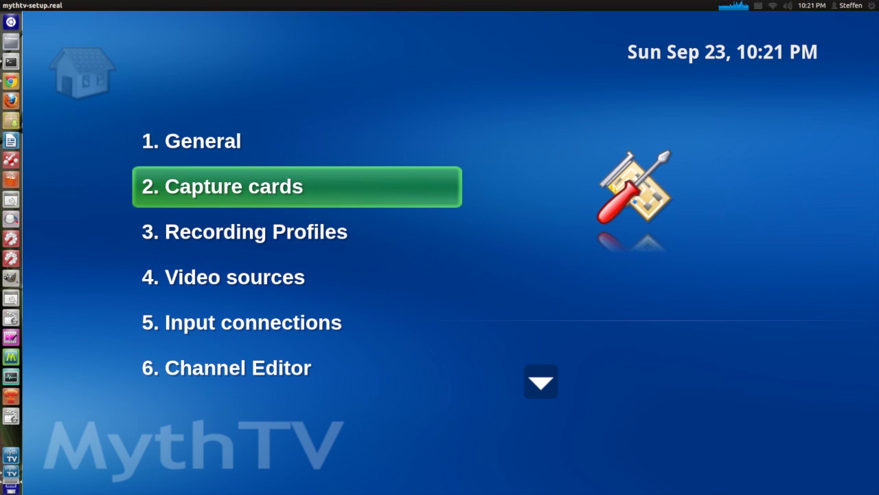
{"action": "key", "text": "Return"}
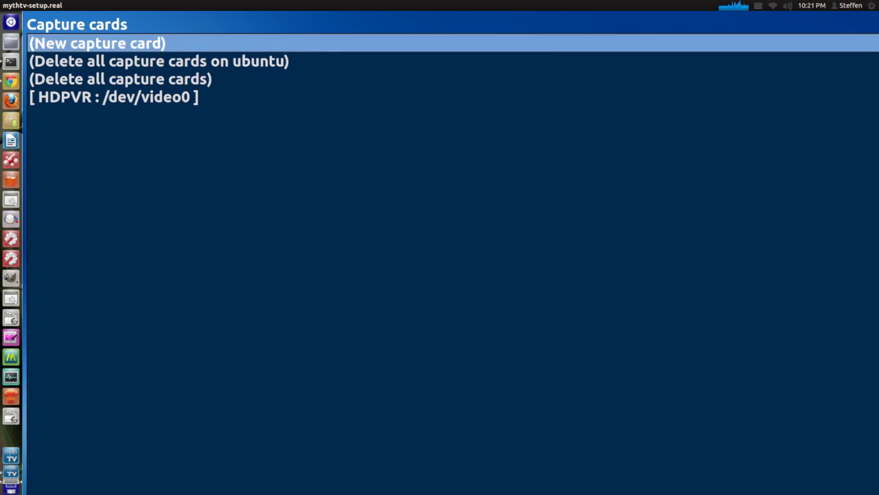
{"action": "key", "text": "Down"}
{"action": "key", "text": "Down"}
{"action": "key", "text": "Down"}
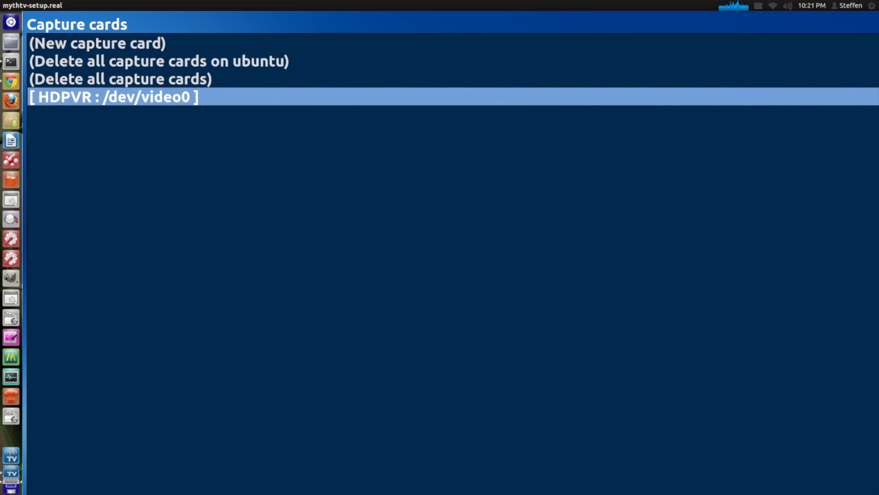
{"action": "key", "text": "Up"}
{"action": "key", "text": "Up"}
{"action": "key", "text": "Up"}
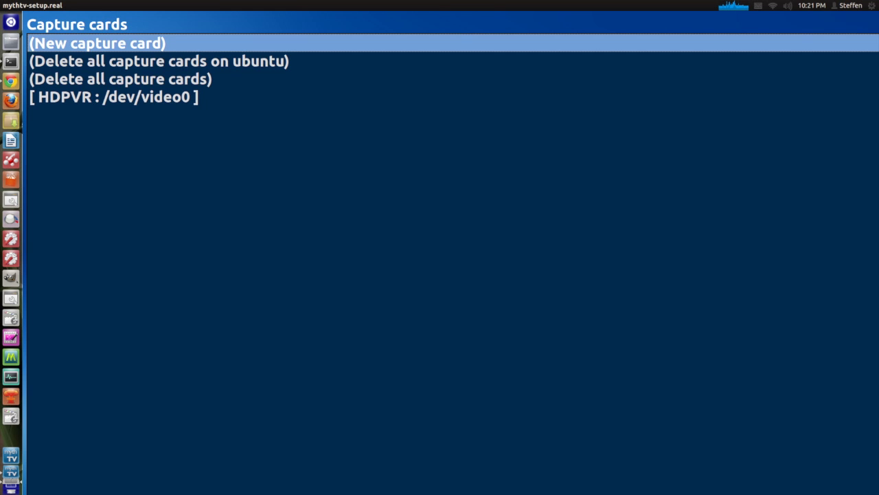
{"action": "key", "text": "Down"}
{"action": "key", "text": "Down"}
{"action": "key", "text": "Down"}
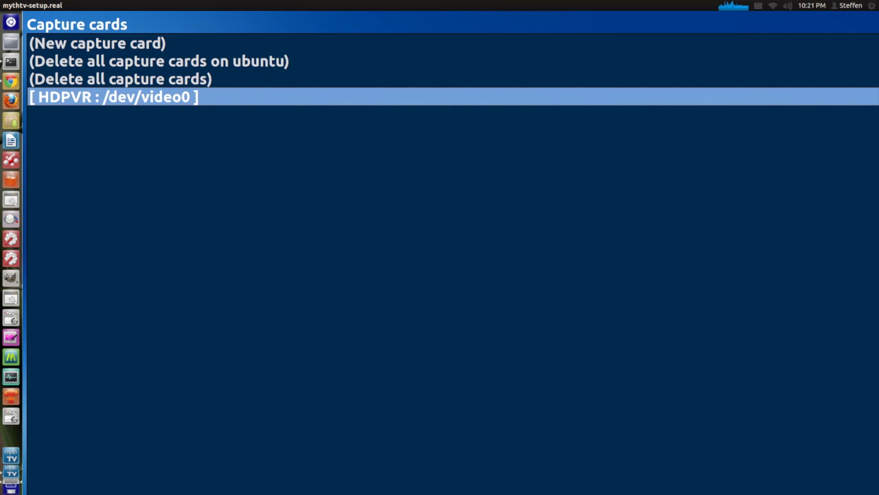
{"action": "key", "text": "Return"}
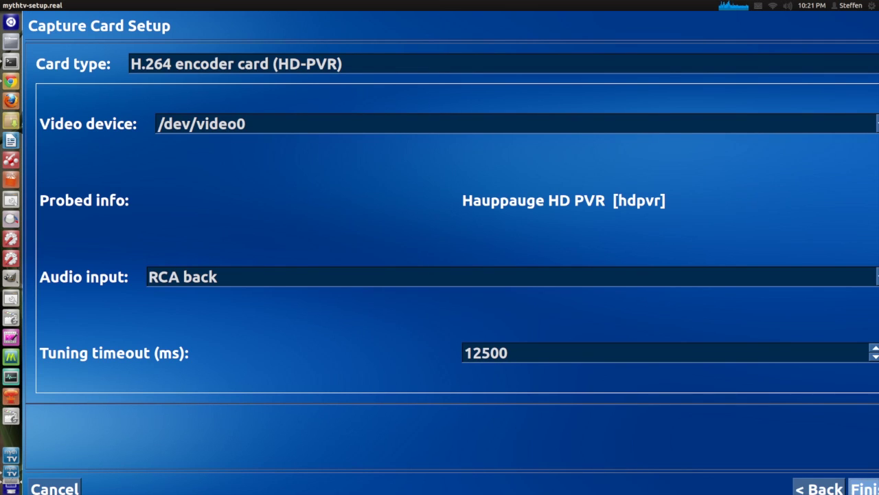
Review the capture card's type, video device, audio input and tuning timeout, then finish its setup and leave the capture cards list
{"action": "key", "text": "Up"}
{"action": "key", "text": "Up"}
{"action": "key", "text": "Up"}
{"action": "key", "text": "Up"}
{"action": "key", "text": "Up"}
{"action": "key", "text": "Up"}
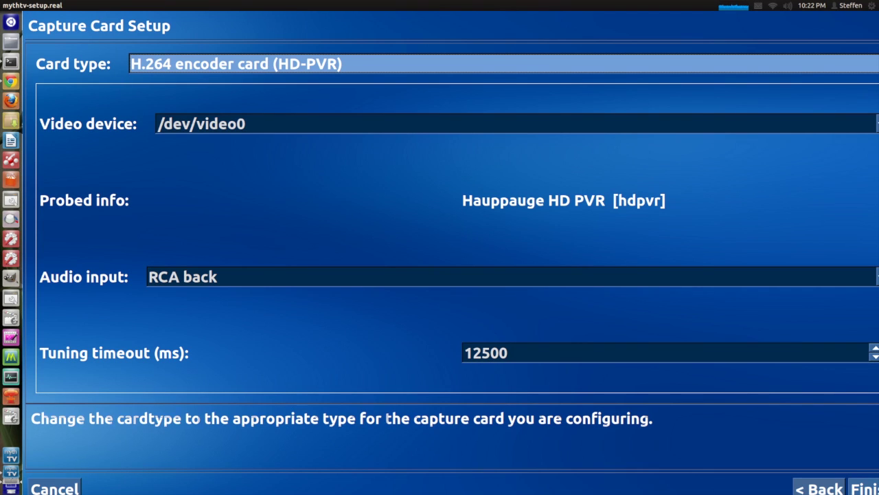
{"action": "key", "text": "Down"}
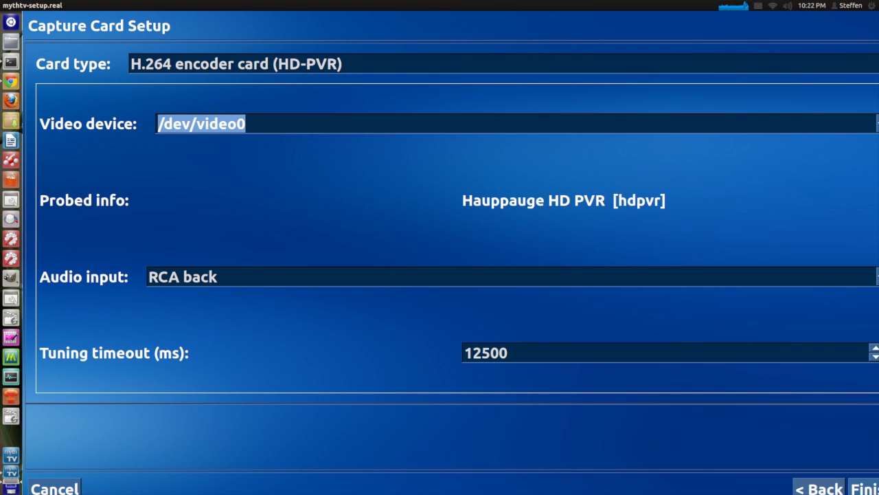
{"action": "left_click", "coordinate": [182, 276]}
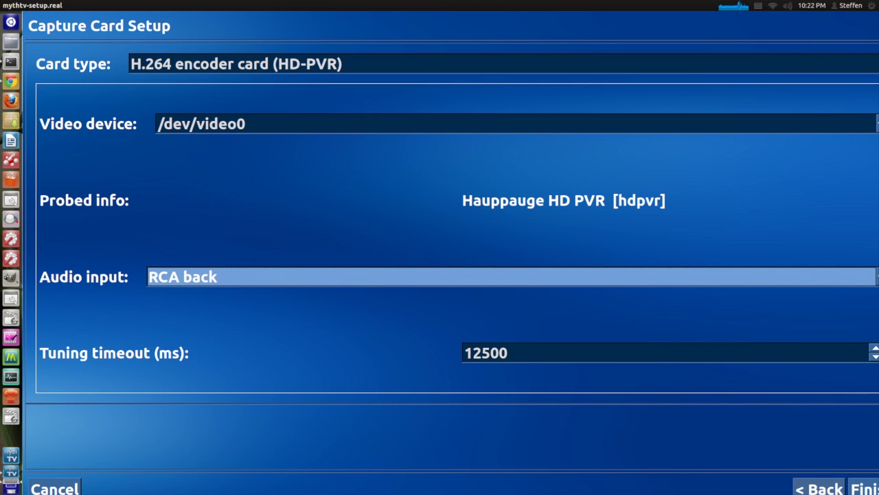
{"action": "left_click", "coordinate": [486, 352]}
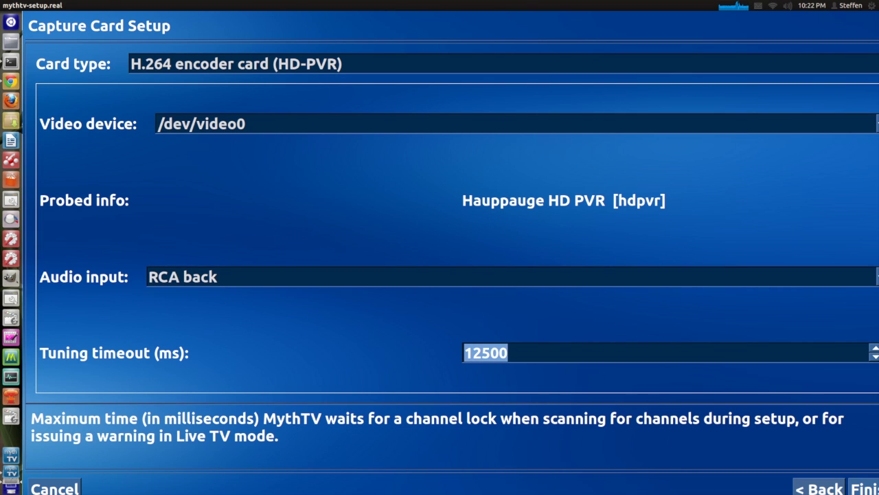
{"action": "left_click", "coordinate": [863, 487]}
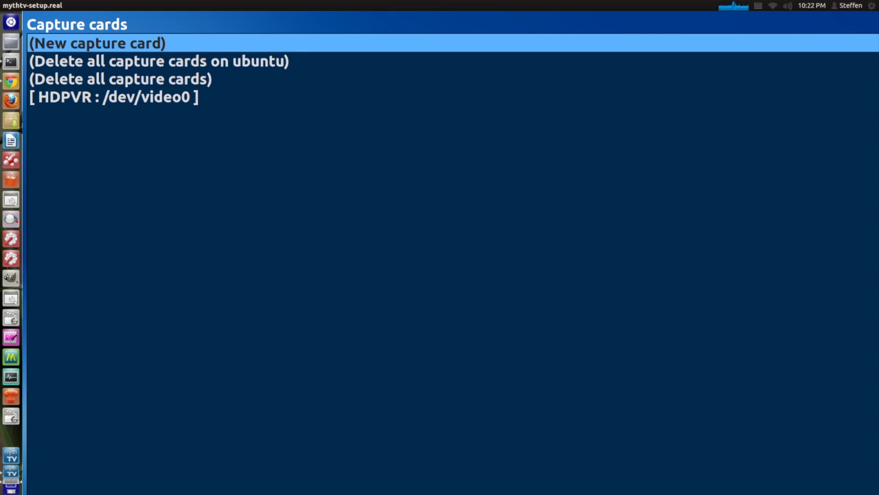
{"action": "key", "text": "Escape"}
Open the setup of the existing HDPVR video source
{"action": "key", "text": "Down"}
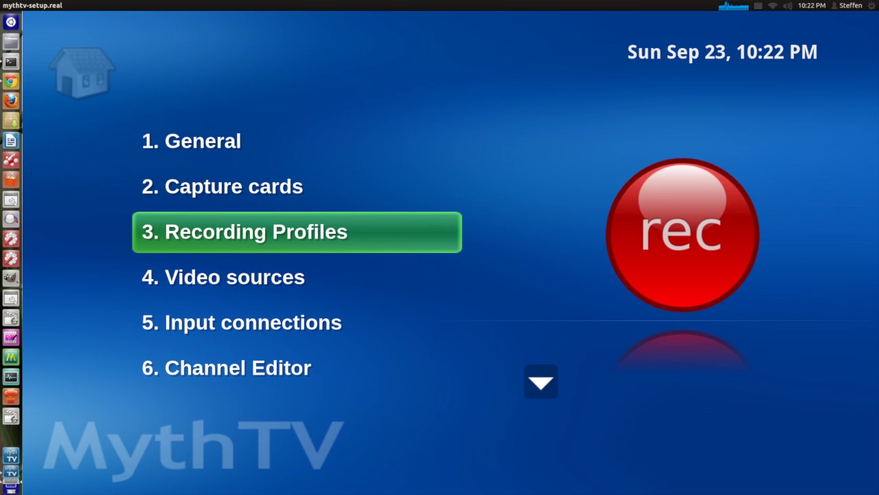
{"action": "key", "text": "Down"}
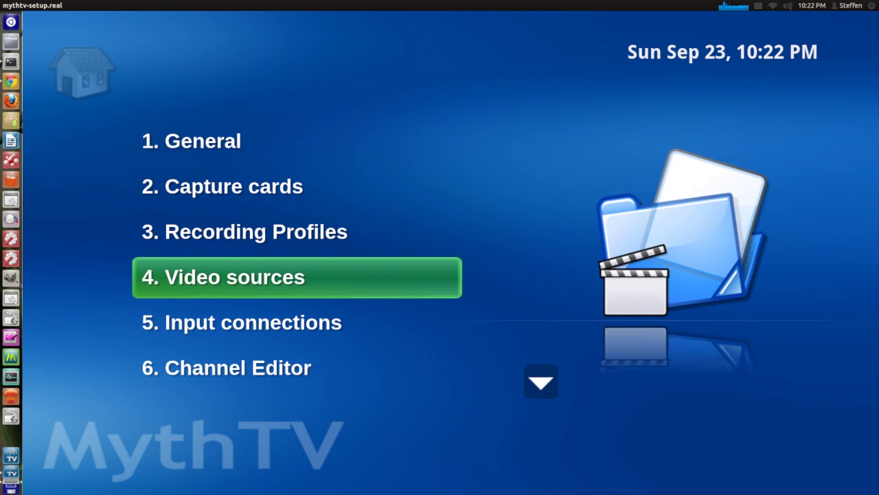
{"action": "key", "text": "Return"}
{"action": "key", "text": "Down"}
{"action": "key", "text": "Down"}
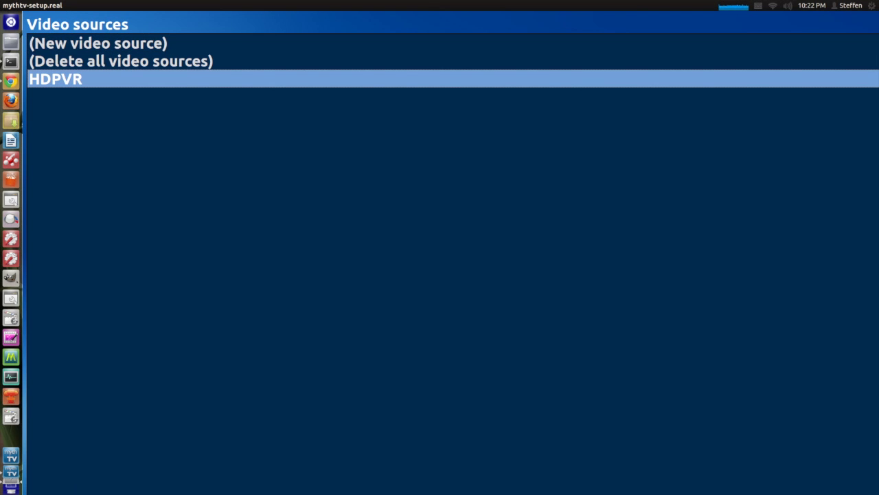
{"action": "key", "text": "Up"}
{"action": "key", "text": "Up"}
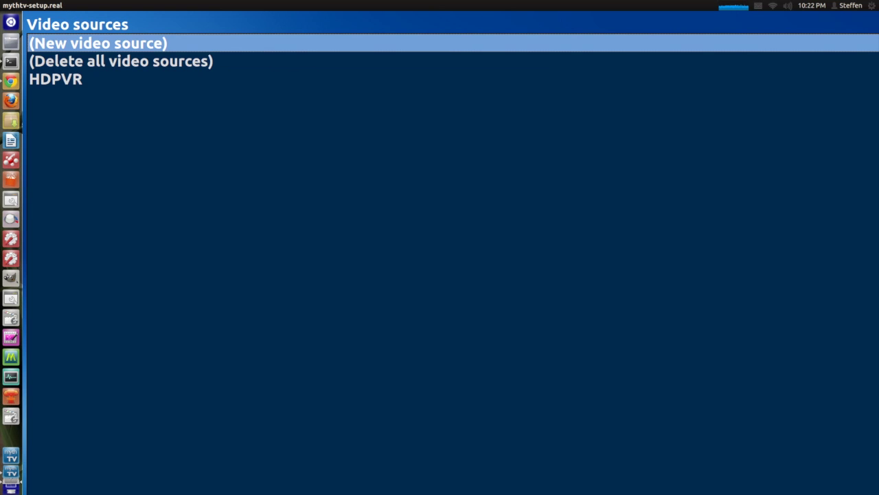
{"action": "key", "text": "Down"}
{"action": "key", "text": "Down"}
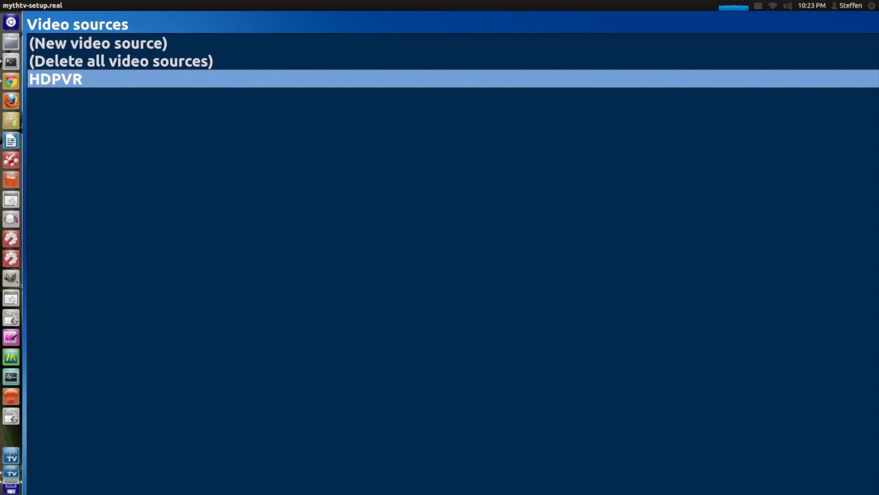
{"action": "key", "text": "Return"}
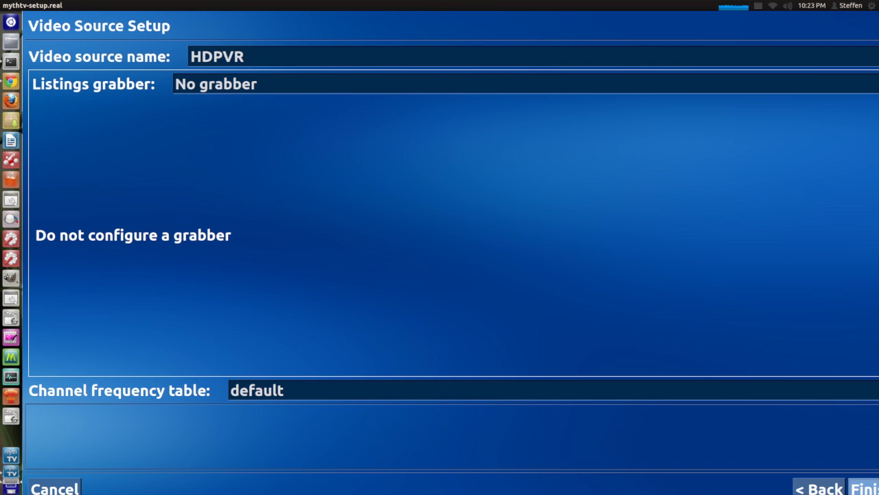
Try the North America (SchedulesDirect.org) (Internal) and Transmitted guide only (EIT) listings grabbers, then return the HDPVR source to No grabber
{"action": "key", "text": "Up"}
{"action": "key", "text": "Up"}
{"action": "key", "text": "Down"}
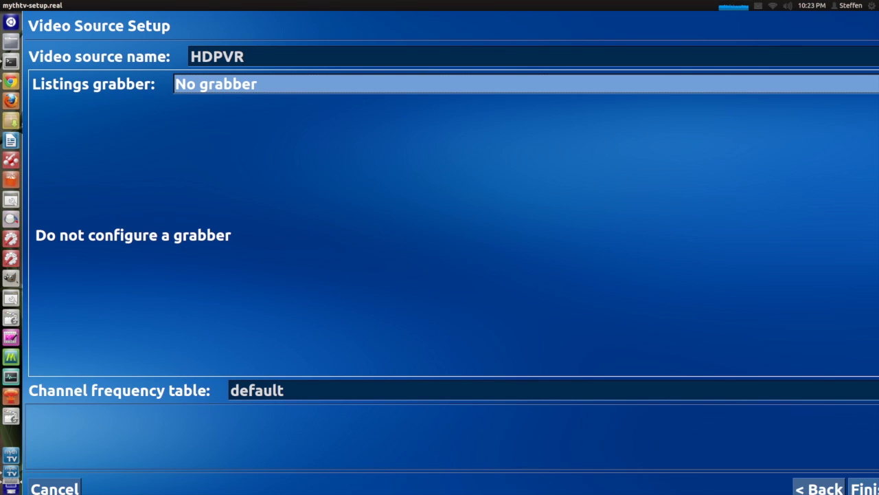
{"action": "key", "text": "Left"}
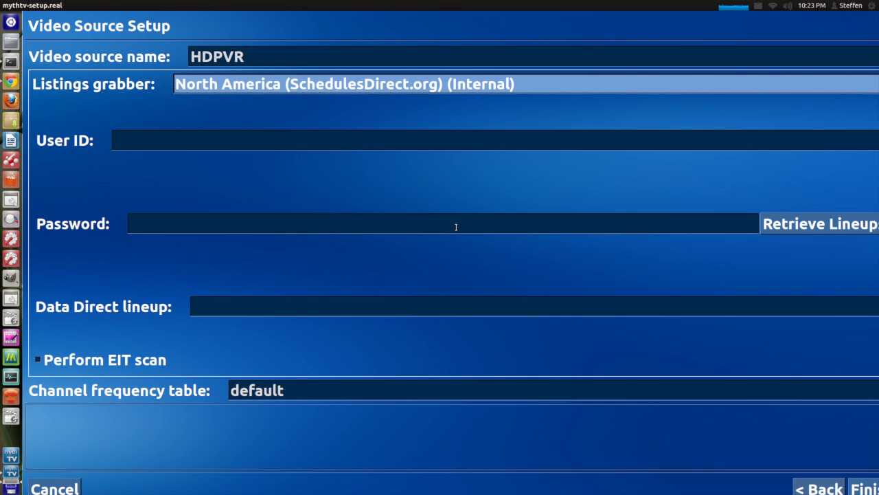
{"action": "key", "text": "Right"}
{"action": "key", "text": "Right"}
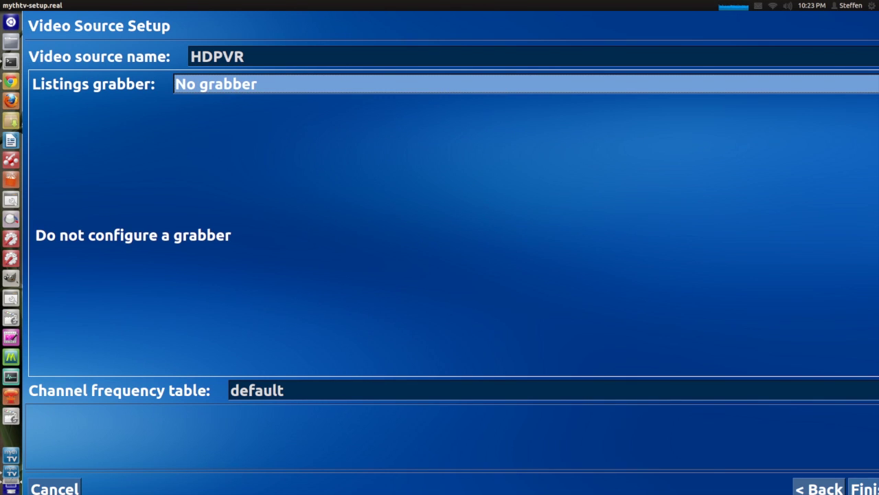
{"action": "key", "text": "Left"}
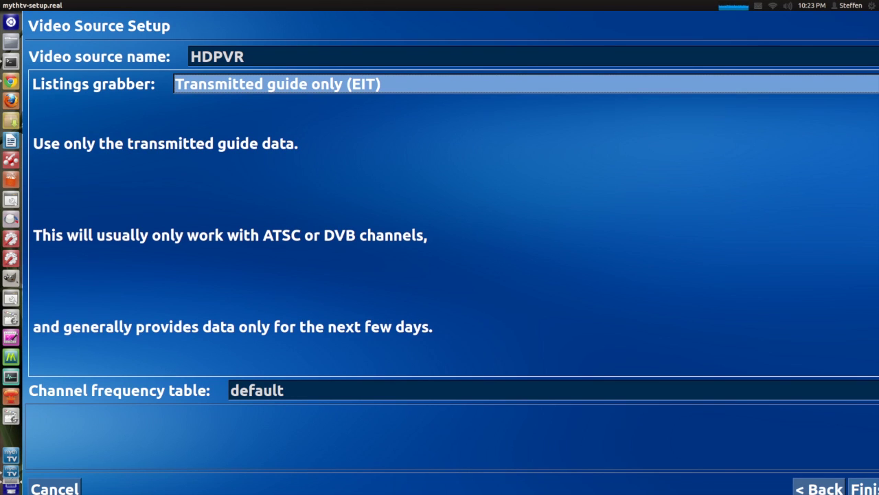
{"action": "key", "text": "Right"}
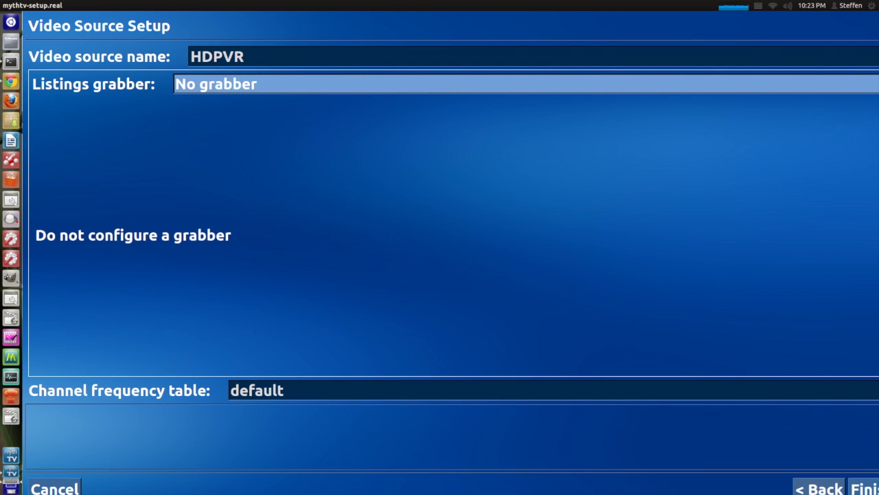
Keep the default channel frequency table, finish the video source setup and leave the video sources list
{"action": "key", "text": "Down"}
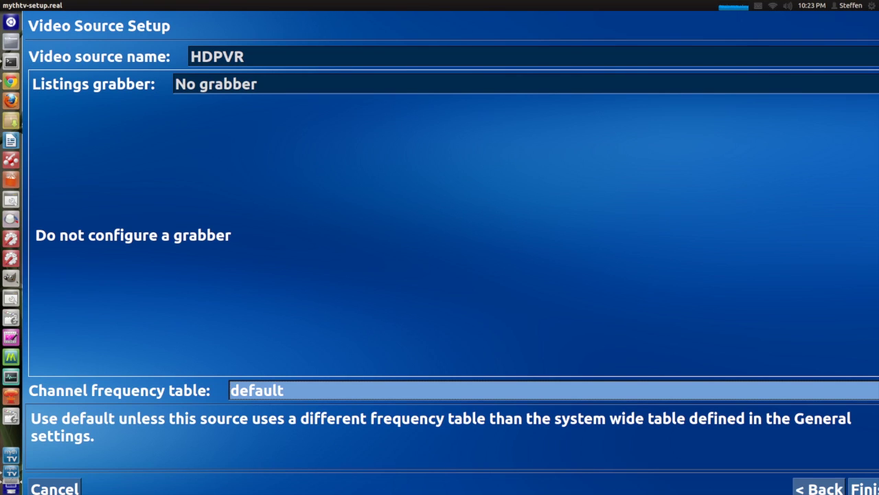
{"action": "key", "text": "Down"}
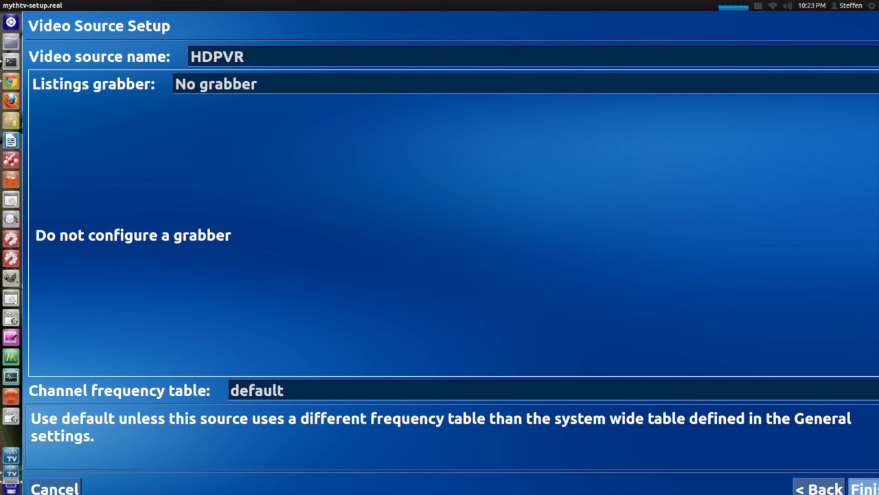
{"action": "key", "text": "Return"}
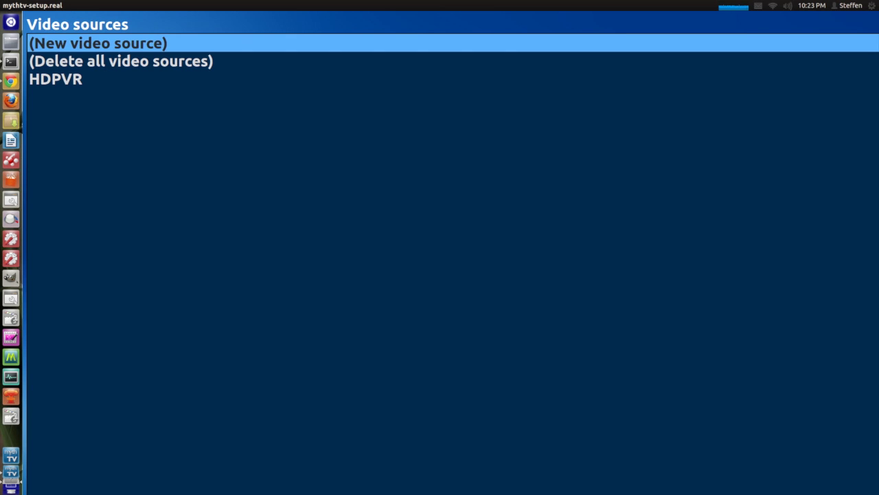
{"action": "key", "text": "Escape"}
Open the Channel Editor from the setup's main list
{"action": "key", "text": "Down"}
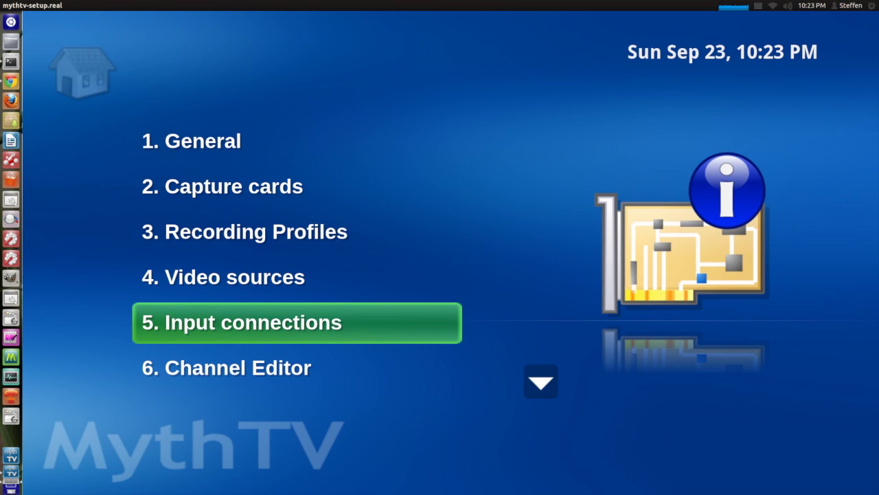
{"action": "key", "text": "Down"}
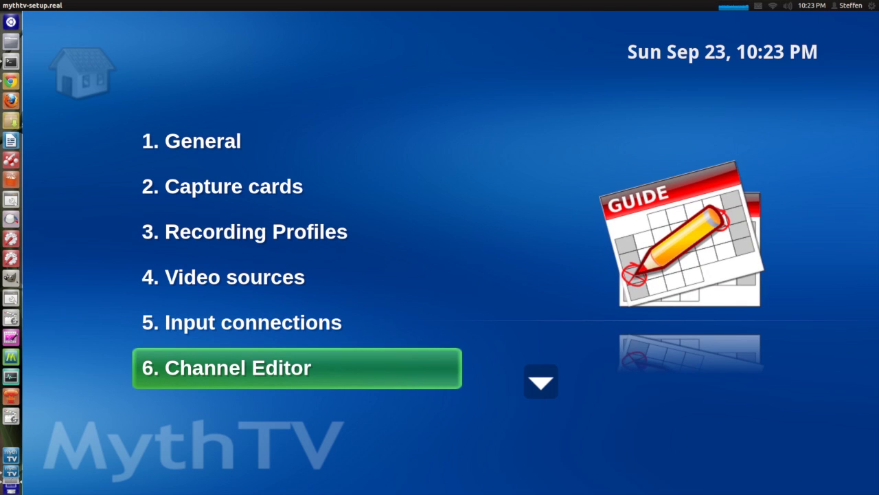
{"action": "key", "text": "Return"}
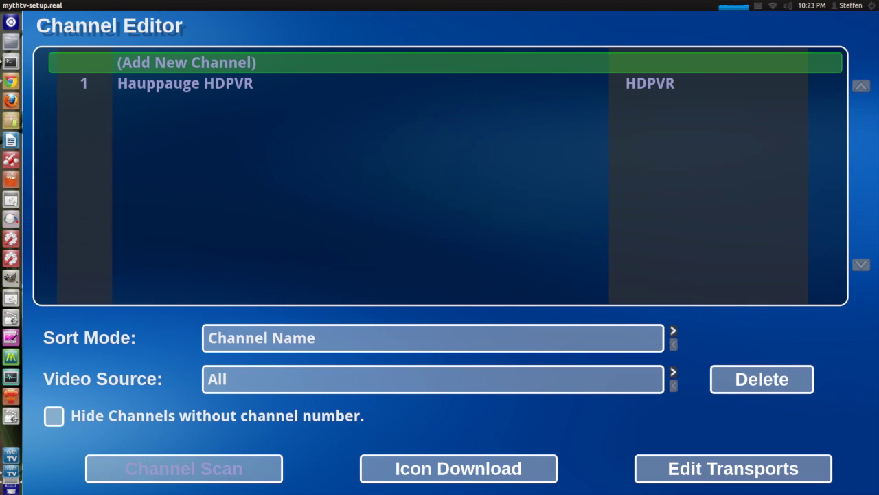
Open the options of the existing Hauppauge HDPVR channel in the channel list
{"action": "key", "text": "Down"}
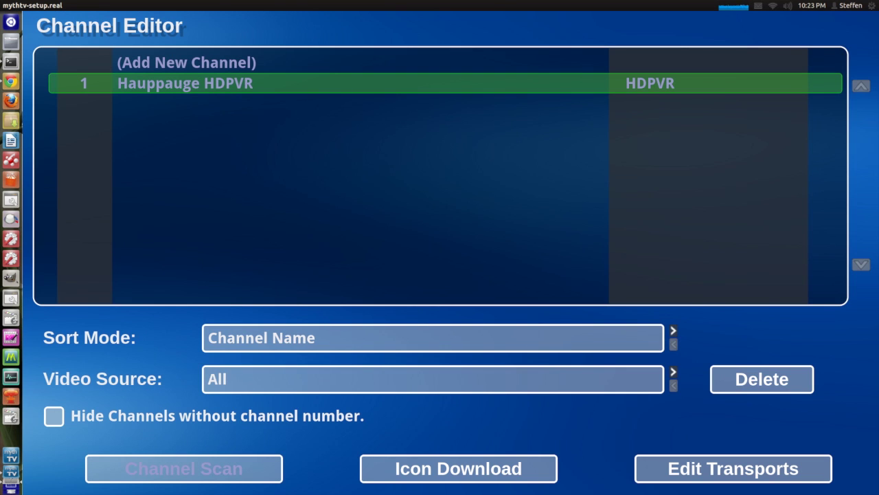
{"action": "left_click", "coordinate": [186, 62]}
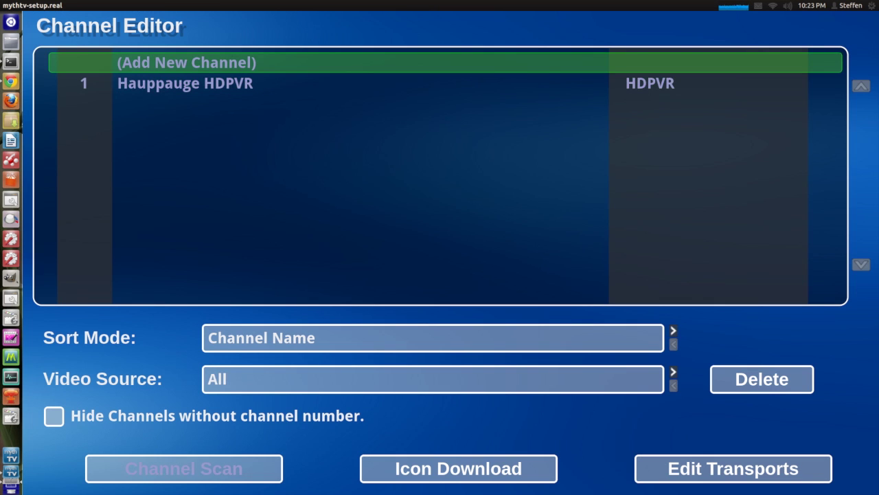
{"action": "key", "text": "Down"}
{"action": "key", "text": "Return"}
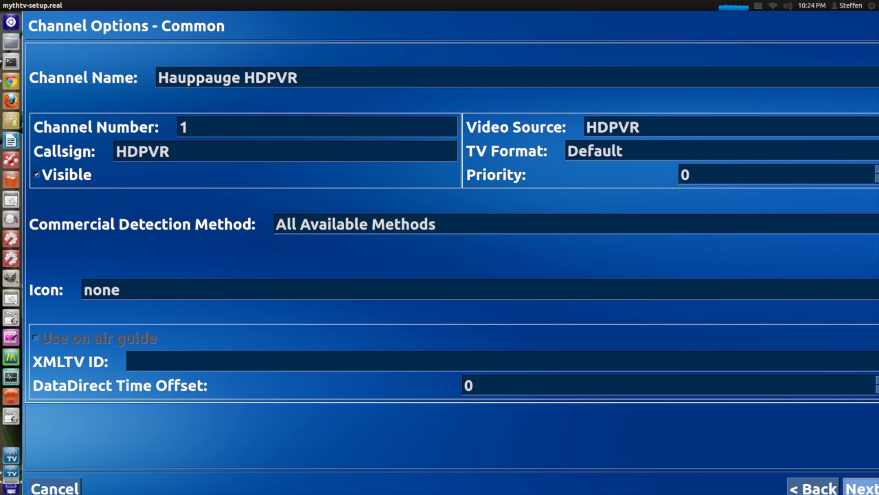
Examine the channel's common options, including priority, channel number, callsign, video source and TV format
{"action": "key", "text": "Up"}
{"action": "key", "text": "Up"}
{"action": "key", "text": "Up"}
{"action": "key", "text": "Up"}
{"action": "key", "text": "Up"}
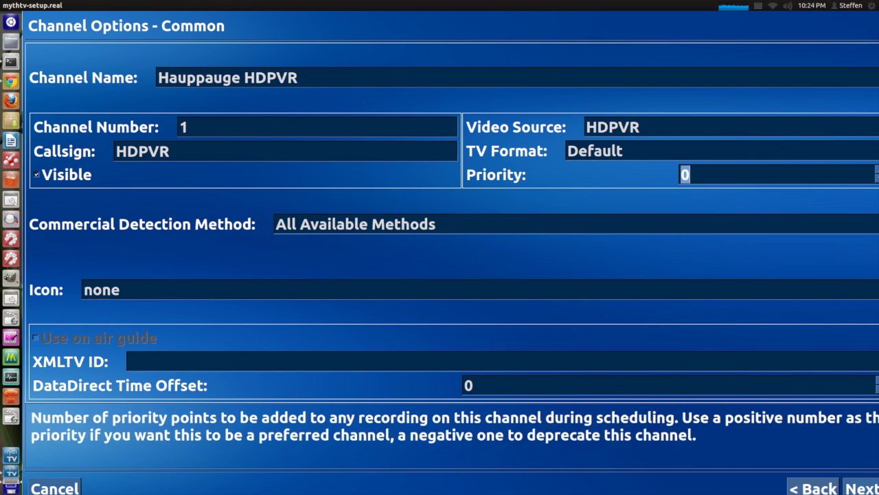
{"action": "key", "text": "Up"}
{"action": "key", "text": "Up"}
{"action": "key", "text": "Up"}
{"action": "key", "text": "Up"}
{"action": "key", "text": "Up"}
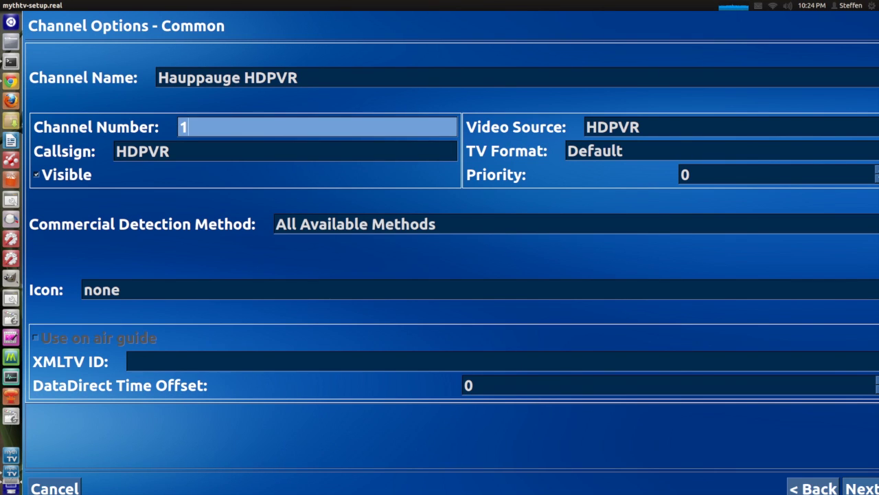
{"action": "key", "text": "Down"}
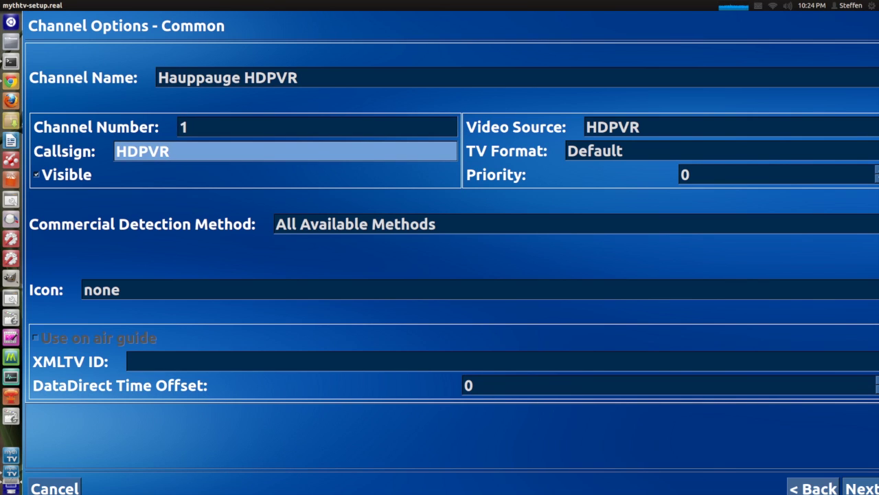
{"action": "key", "text": "Down"}
{"action": "key", "text": "Down"}
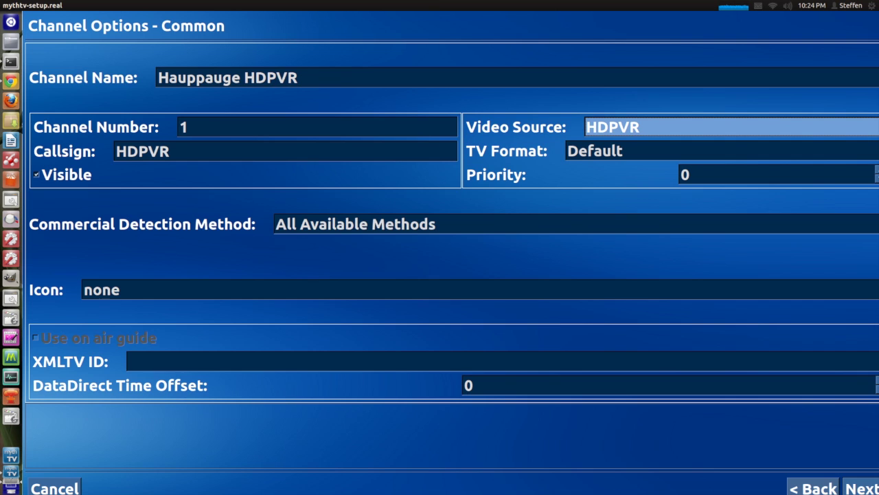
{"action": "key", "text": "Down"}
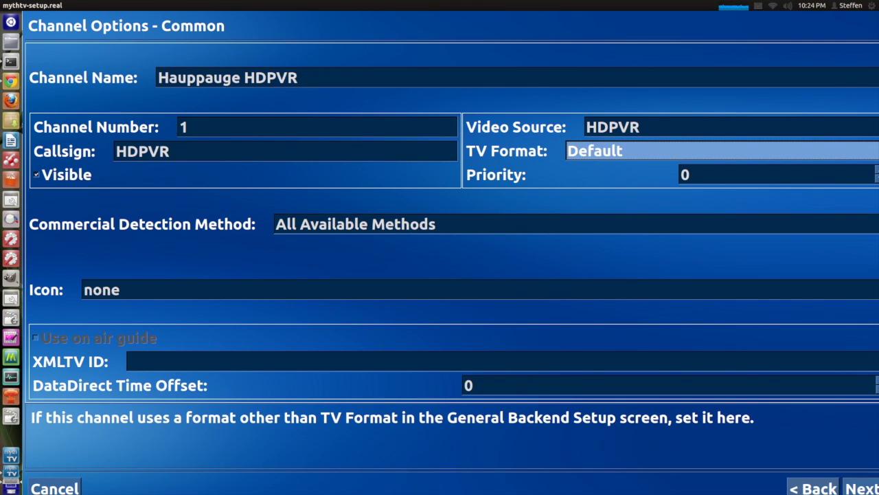
Try NTSC and the other TV formats for the channel, then return the TV format to Default
{"action": "key", "text": "Right"}
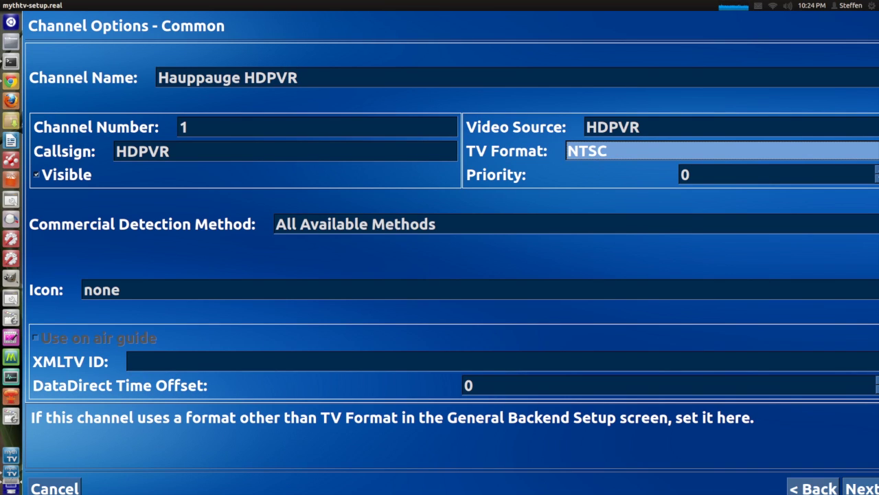
{"action": "key", "text": "Right"}
{"action": "key", "text": "Right"}
{"action": "key", "text": "Right"}
{"action": "key", "text": "Left"}
{"action": "key", "text": "Left"}
{"action": "key", "text": "Left"}
{"action": "key", "text": "Left"}
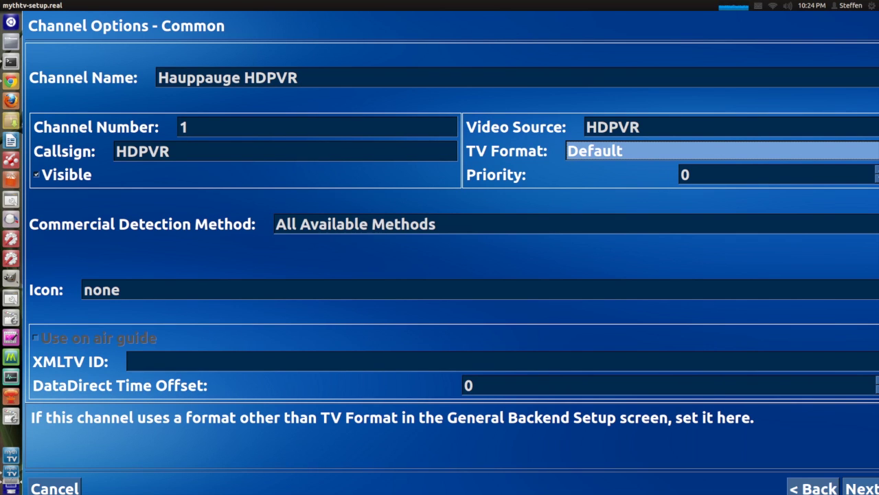
Keep the remaining common, filter and Video4Linux options as they are, finish the channel setup and leave the Channel Editor
{"action": "key", "text": "Down"}
{"action": "key", "text": "Down"}
{"action": "key", "text": "Down"}
{"action": "key", "text": "Down"}
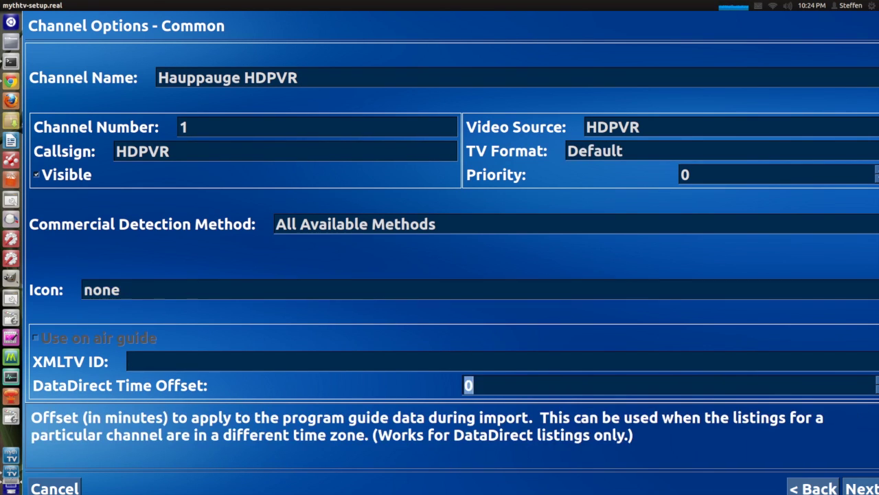
{"action": "key", "text": "Down"}
{"action": "key", "text": "Return"}
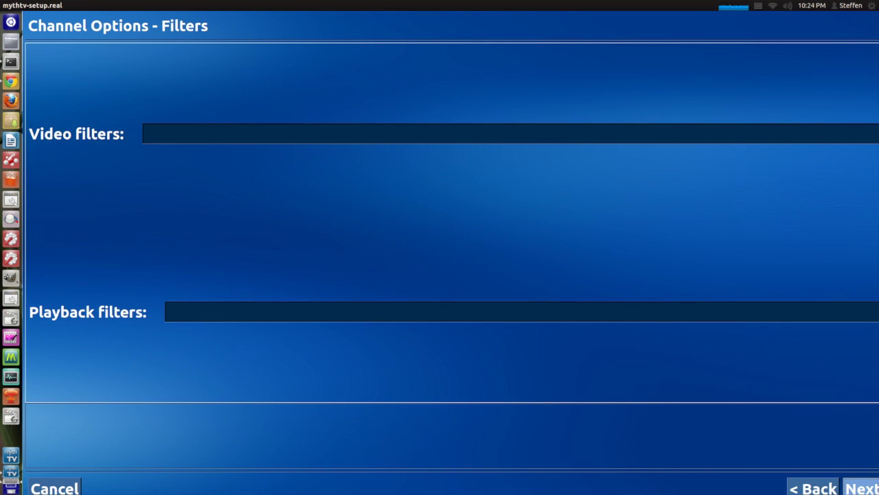
{"action": "key", "text": "Return"}
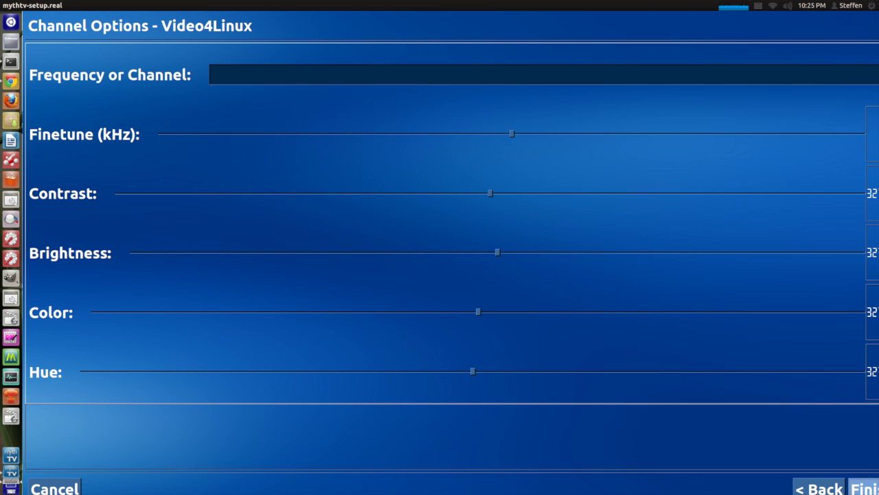
{"action": "key", "text": "Return"}
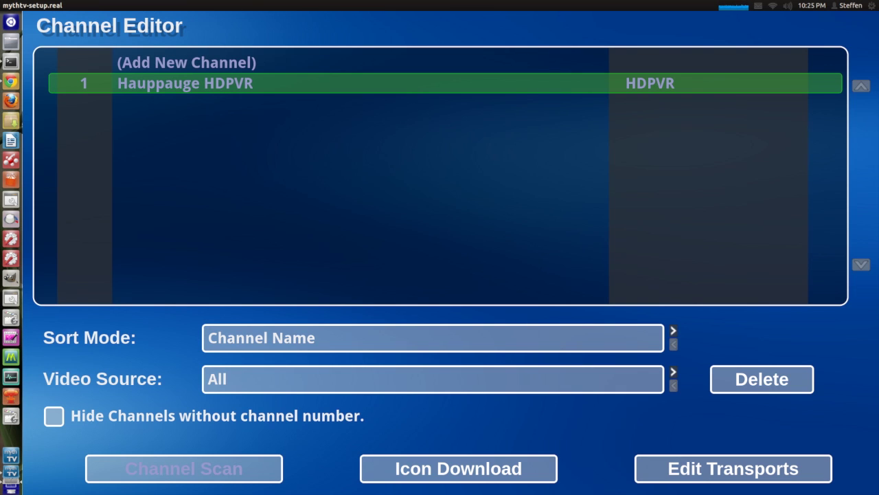
{"action": "key", "text": "Escape"}
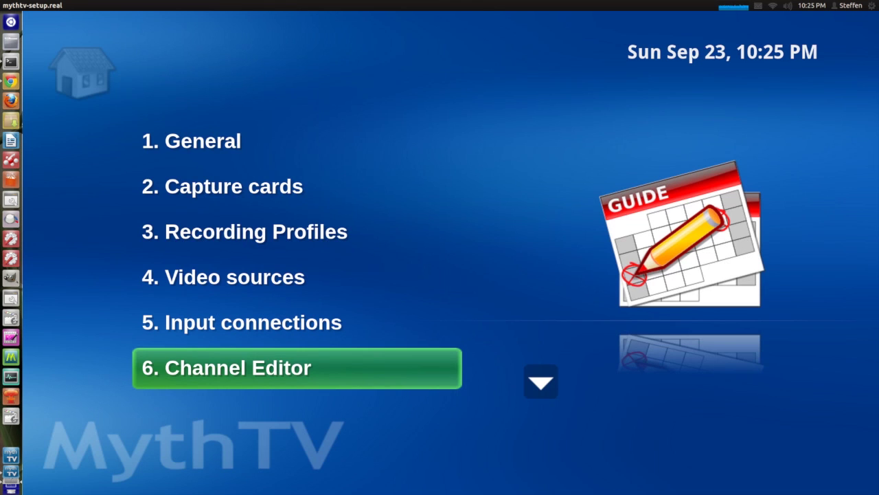
Open the Input connections setup for the Component input of the HDPVR capture device at /dev/video0
{"action": "key", "text": "Up"}
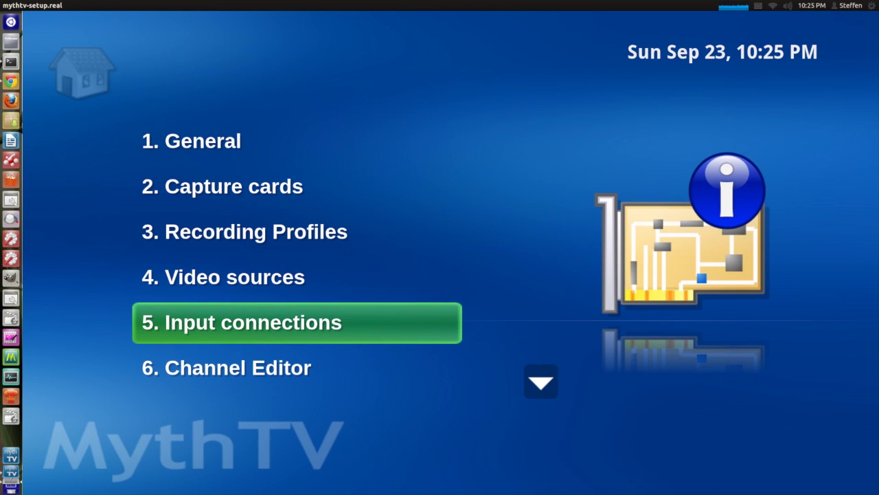
{"action": "key", "text": "Return"}
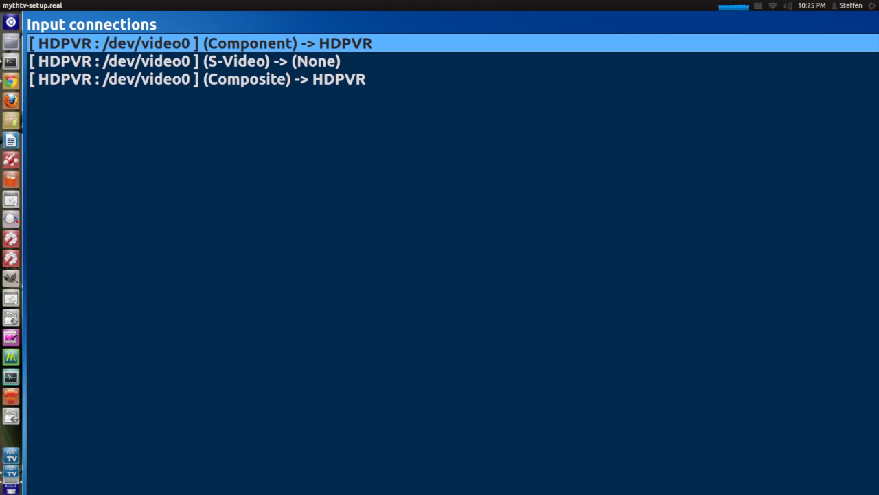
{"action": "left_click", "coordinate": [185, 61]}
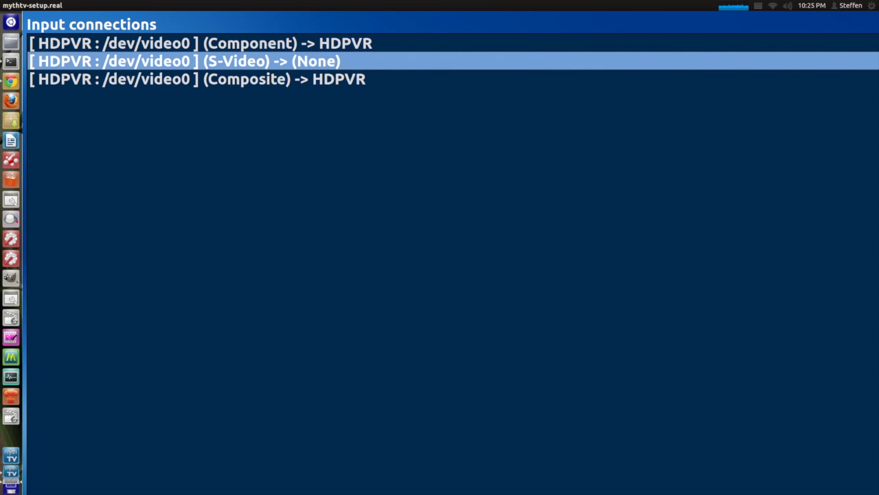
{"action": "left_click", "coordinate": [185, 43]}
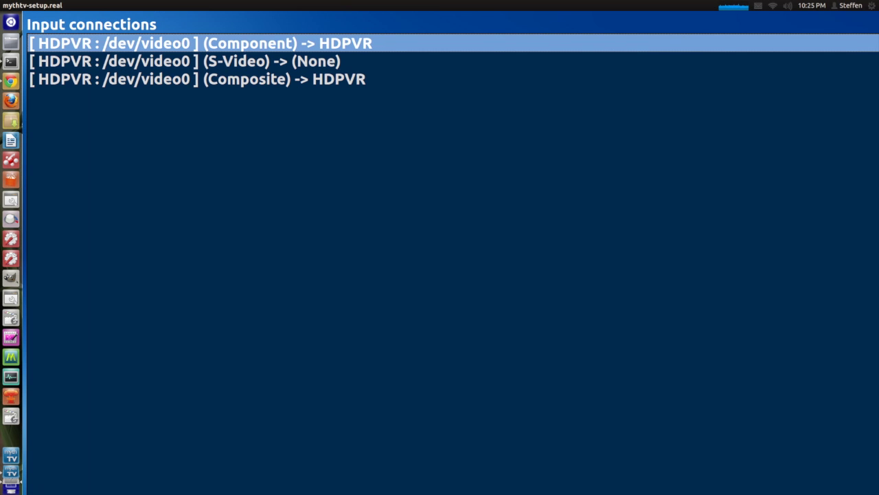
{"action": "key", "text": "Return"}
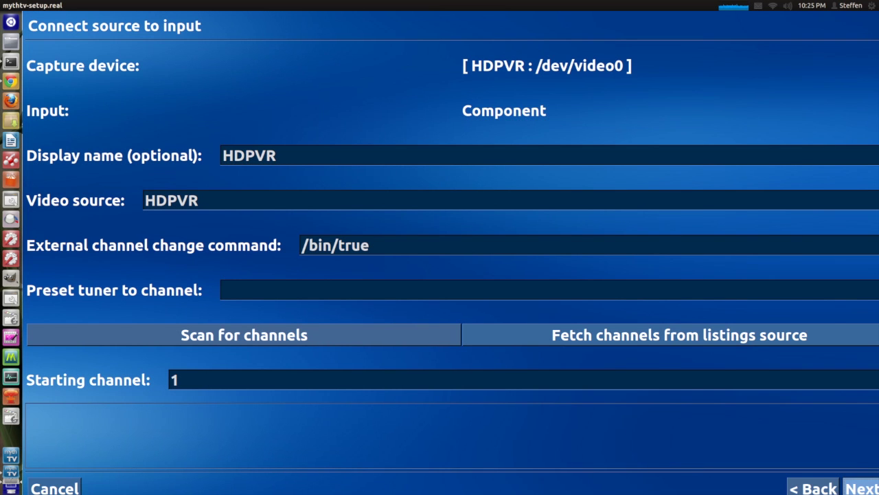
Check the Component input's display name, then switch its video source to (None) and back to HDPVR
{"action": "key", "text": "Down"}
{"action": "key", "text": "Down"}
{"action": "key", "text": "Down"}
{"action": "key", "text": "Down"}
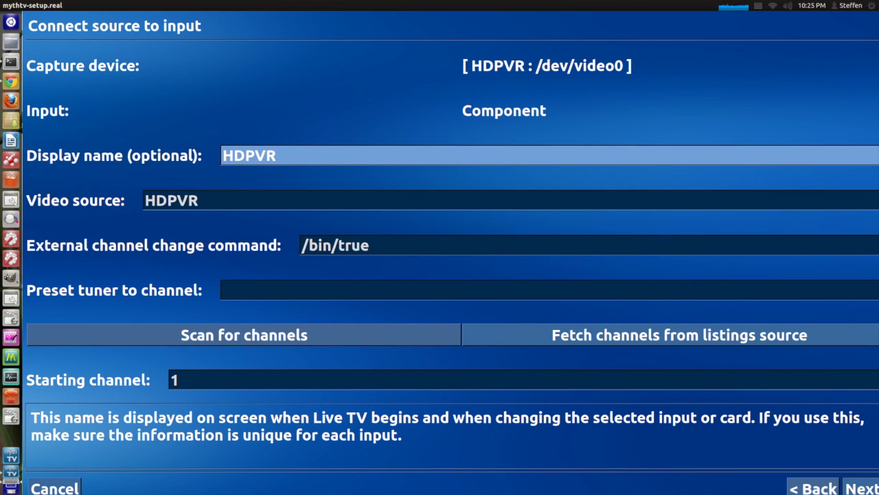
{"action": "key", "text": "Down"}
{"action": "key", "text": "Left"}
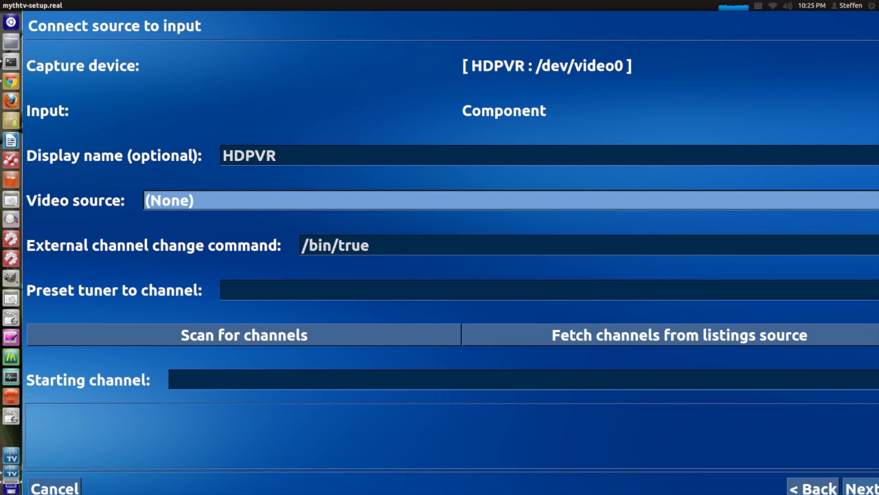
{"action": "key", "text": "Right"}
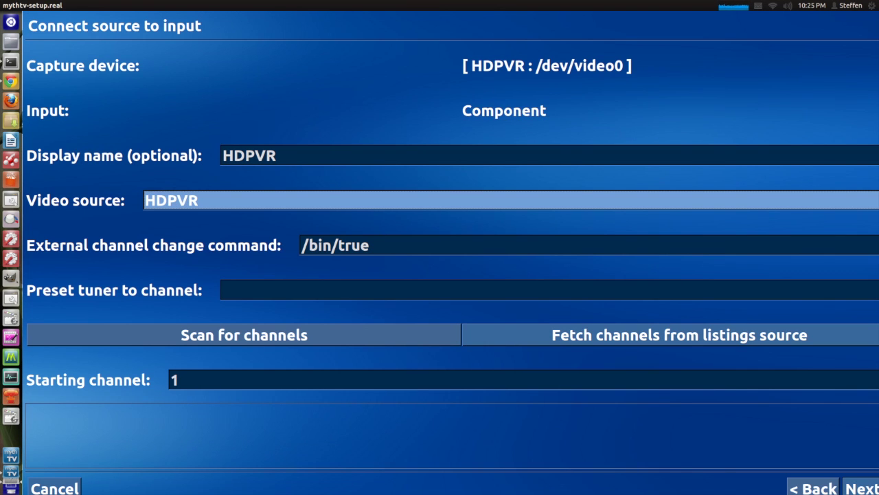
Examine the Component input's external channel change command, preset tuner channel and starting channel
{"action": "key", "text": "Down"}
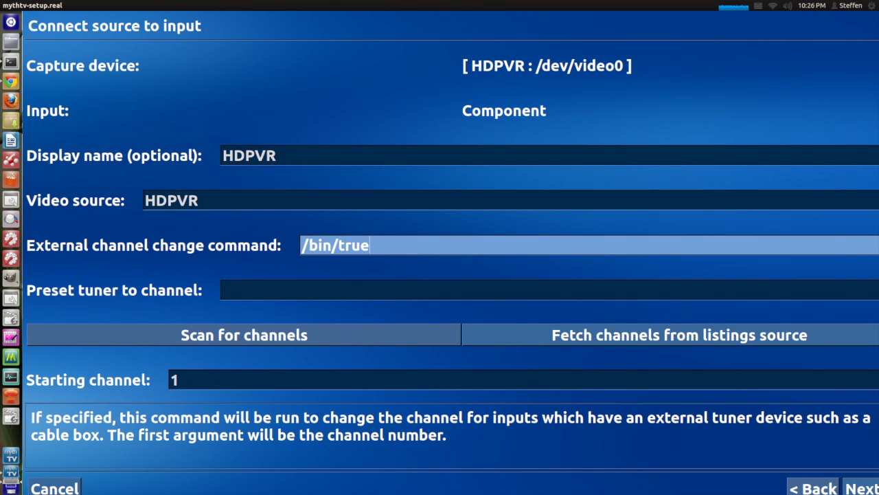
{"action": "left_click", "coordinate": [550, 290]}
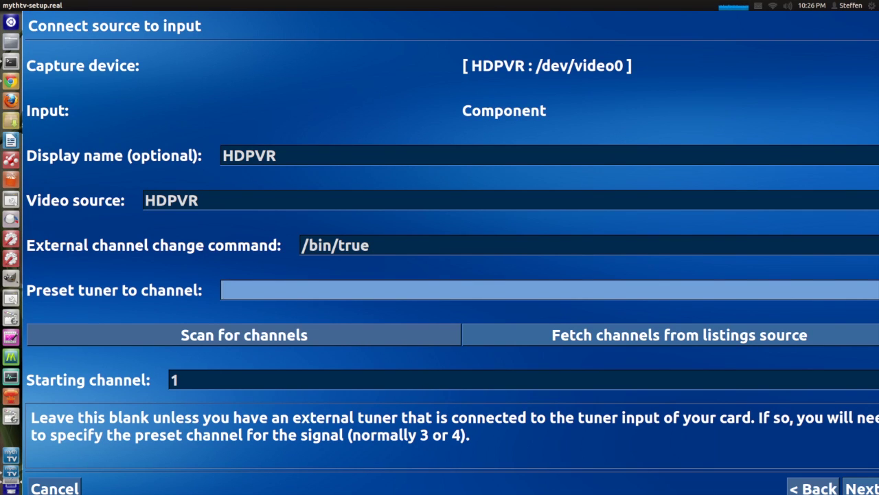
{"action": "key", "text": "Down"}
{"action": "key", "text": "Down"}
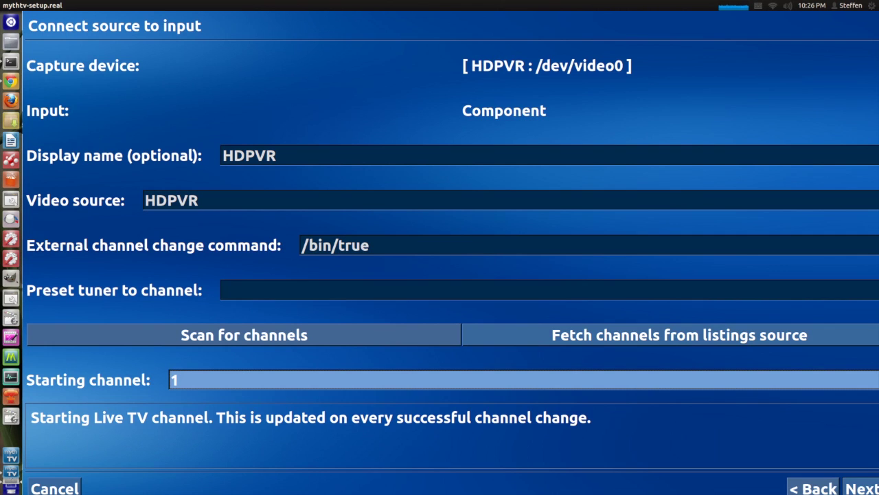
{"action": "key", "text": "Up"}
{"action": "key", "text": "Up"}
{"action": "key", "text": "Up"}
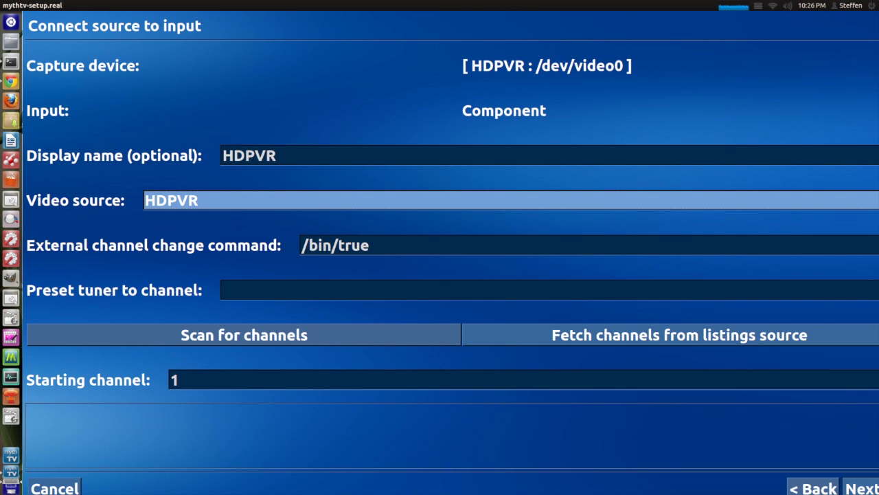
Try (None) as the Component input's video source again, restore HDPVR and recheck the fields below it
{"action": "key", "text": "Left"}
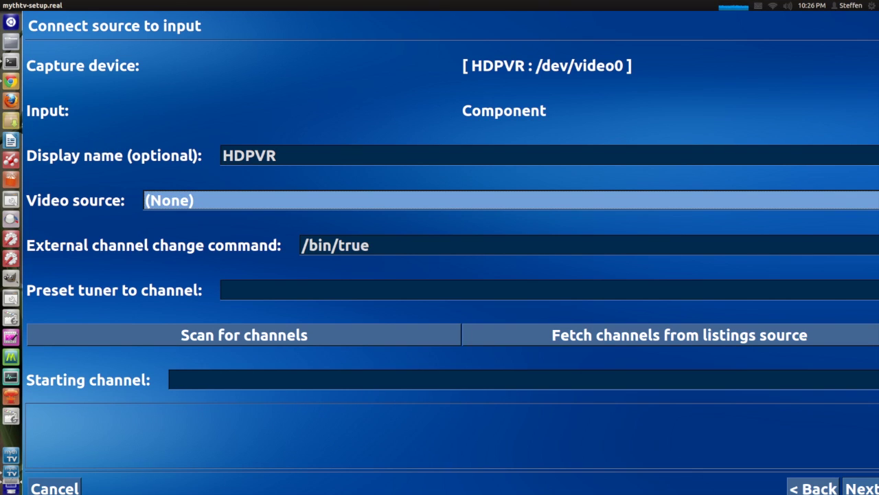
{"action": "key", "text": "Right"}
{"action": "key", "text": "Down"}
{"action": "key", "text": "Down"}
{"action": "key", "text": "Down"}
{"action": "key", "text": "Down"}
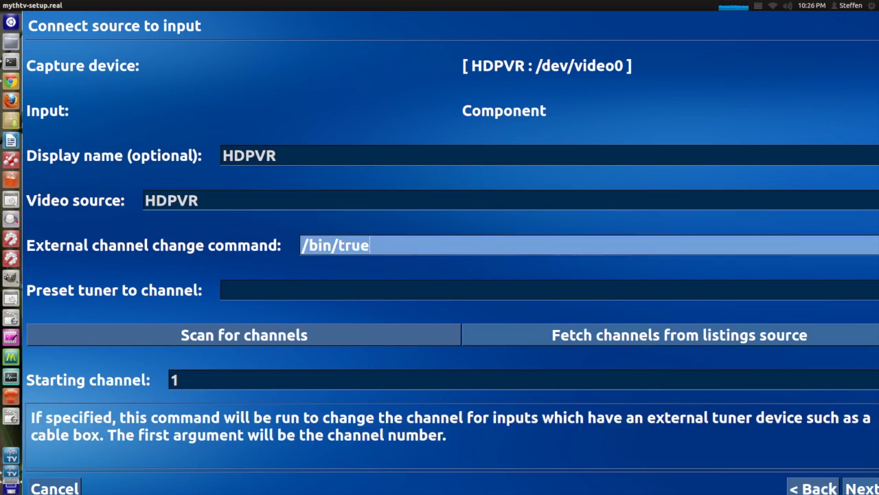
{"action": "key", "text": "Up"}
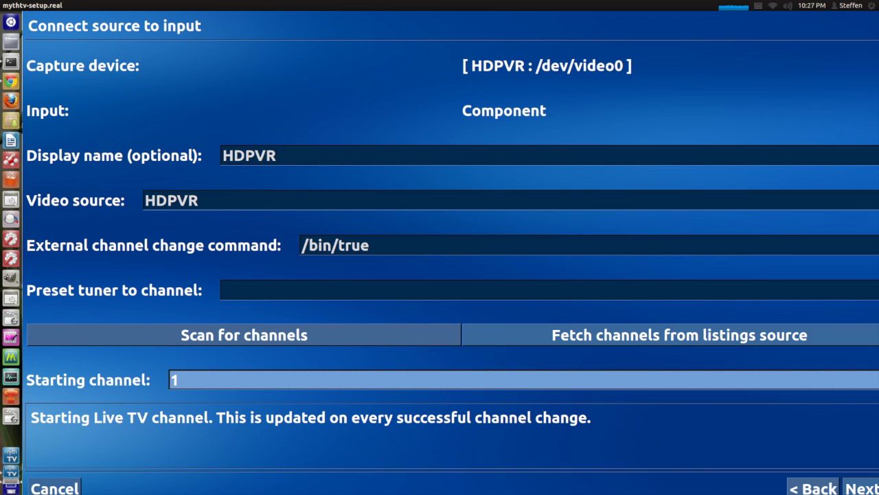
Accept the Component connection and its input interaction settings unchanged, then leave the input connections list
{"action": "key", "text": "Down"}
{"action": "key", "text": "Return"}
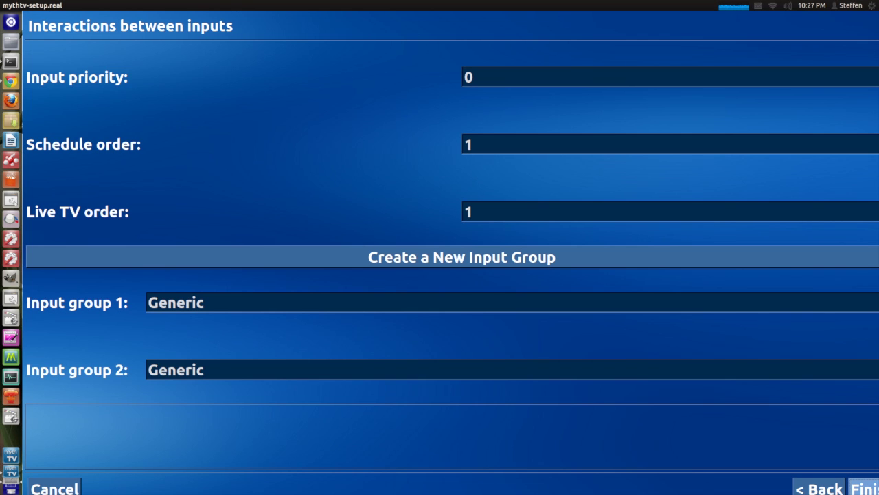
{"action": "key", "text": "Return"}
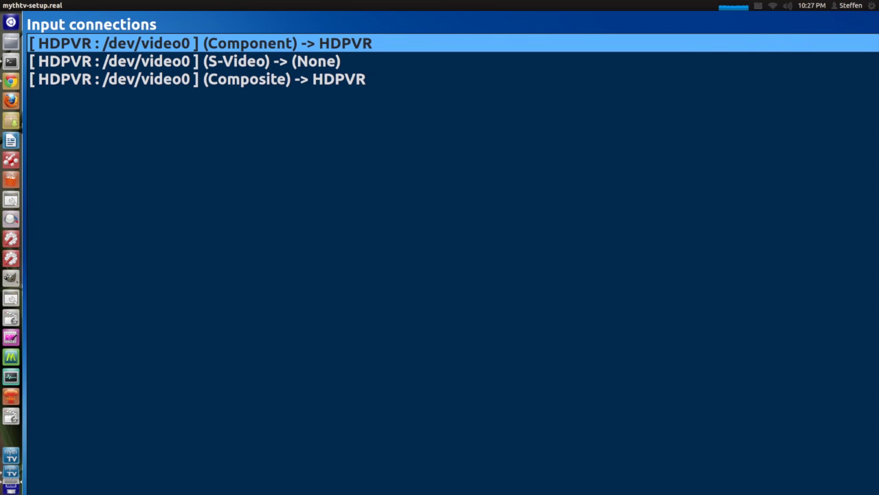
{"action": "key", "text": "Escape"}
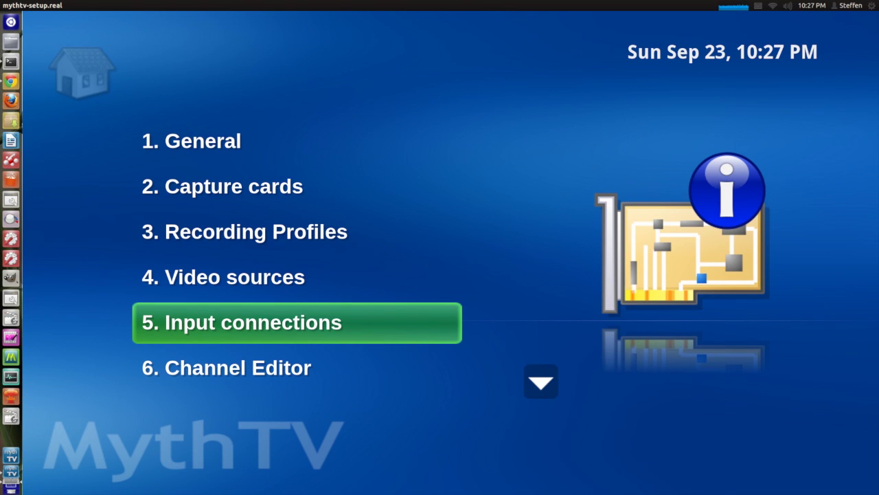
Exit the backend setup and enter the login password to start mythtv-backend
{"action": "key", "text": "Escape"}
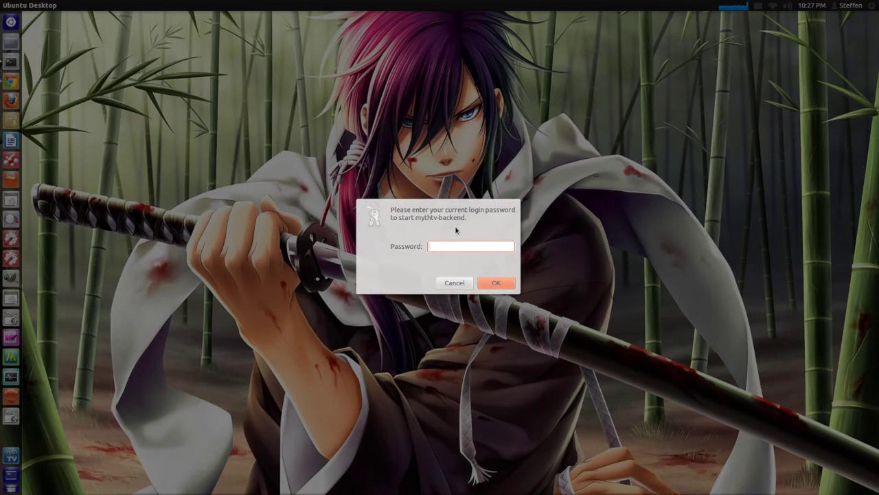
{"action": "type", "text": "•••••"}
{"action": "key", "text": "Return"}
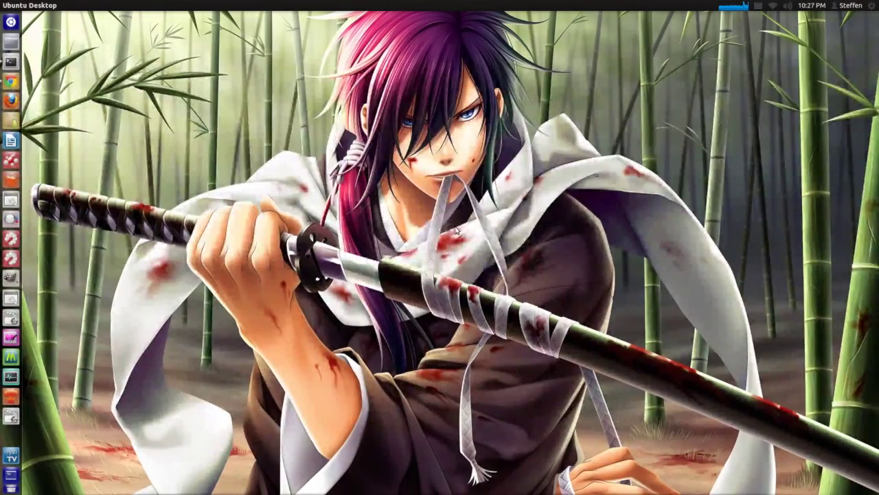
Launch the MythTV frontend and start Watch TV to show the live feed from the HD PVR
{"action": "left_click", "coordinate": [465, 281]}
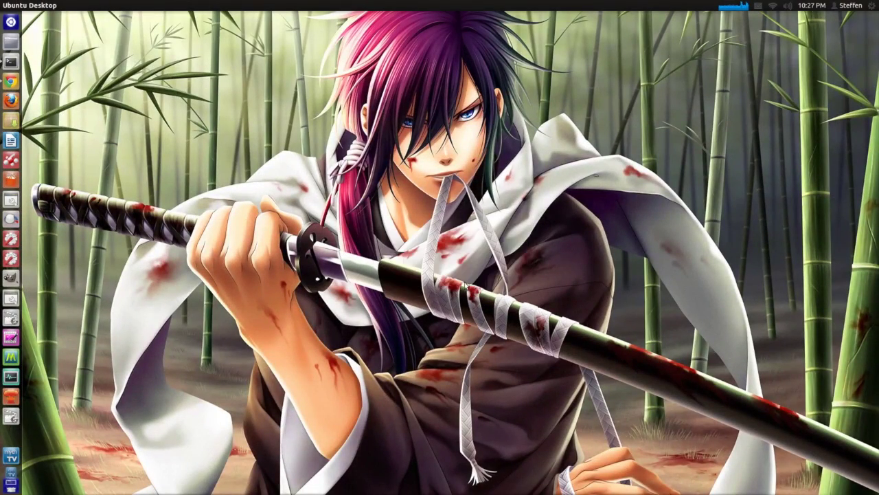
{"action": "left_click", "coordinate": [11, 455]}
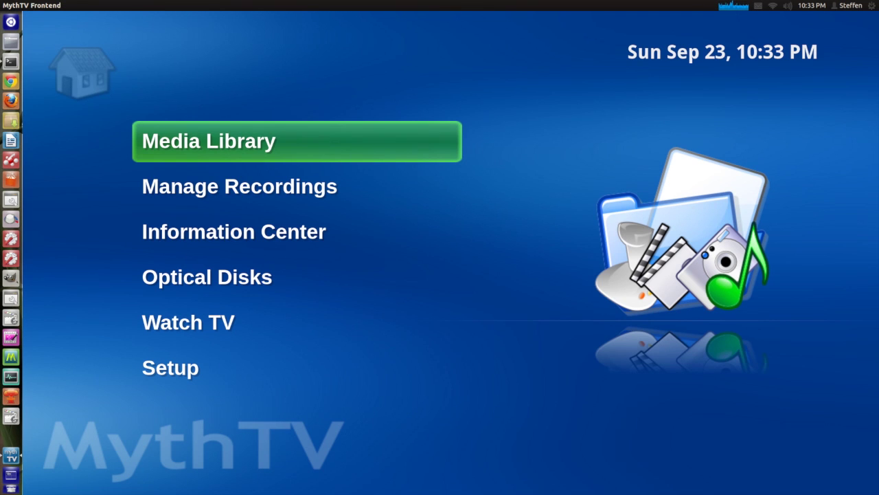
{"action": "key", "text": "Down"}
{"action": "key", "text": "Down"}
{"action": "key", "text": "Down"}
{"action": "key", "text": "Down"}
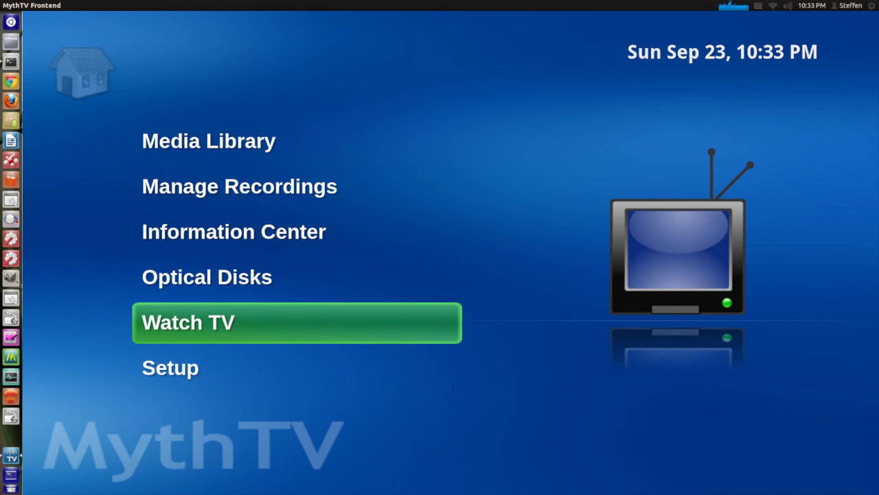
{"action": "key", "text": "Return"}
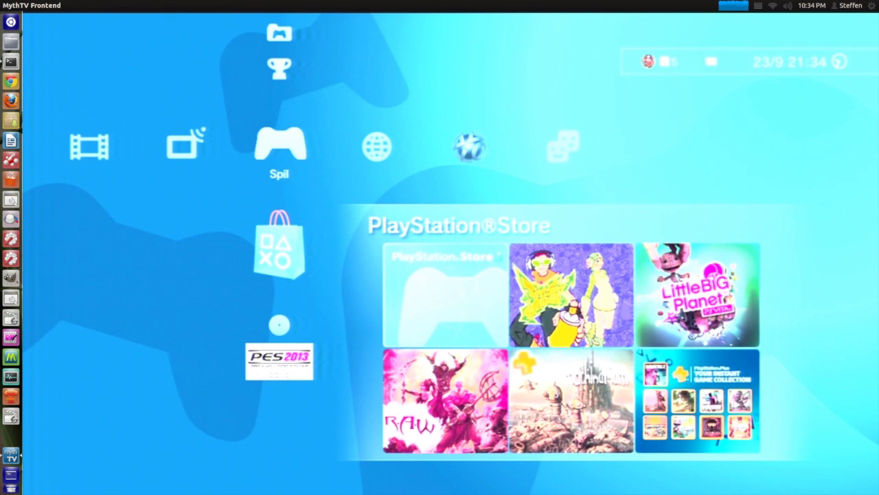
Toggle recording of the live feed on and off, then leave live TV for the main menu
{"action": "key", "text": "r"}
{"action": "key", "text": "r"}
{"action": "key", "text": "Escape"}
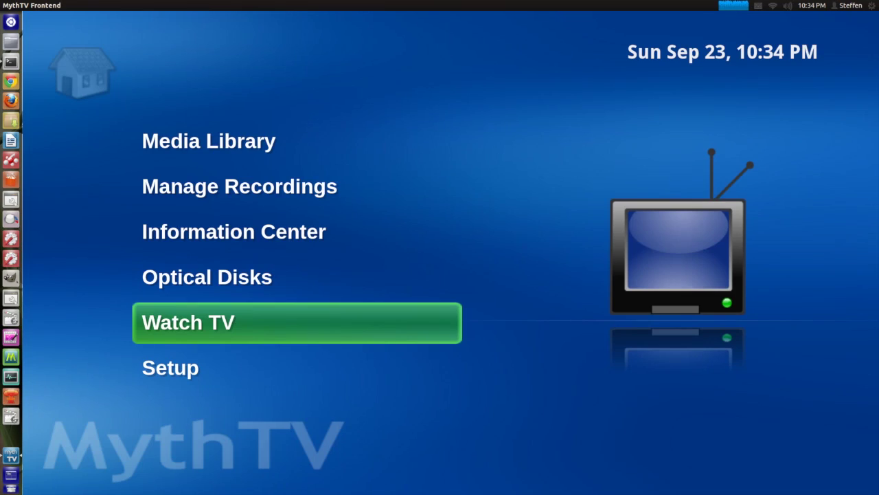
Open Watch Recordings from the Media Library and select the Unknown recording under All Programs to view its details
{"action": "key", "text": "Up"}
{"action": "key", "text": "Up"}
{"action": "key", "text": "Up"}
{"action": "key", "text": "Up"}
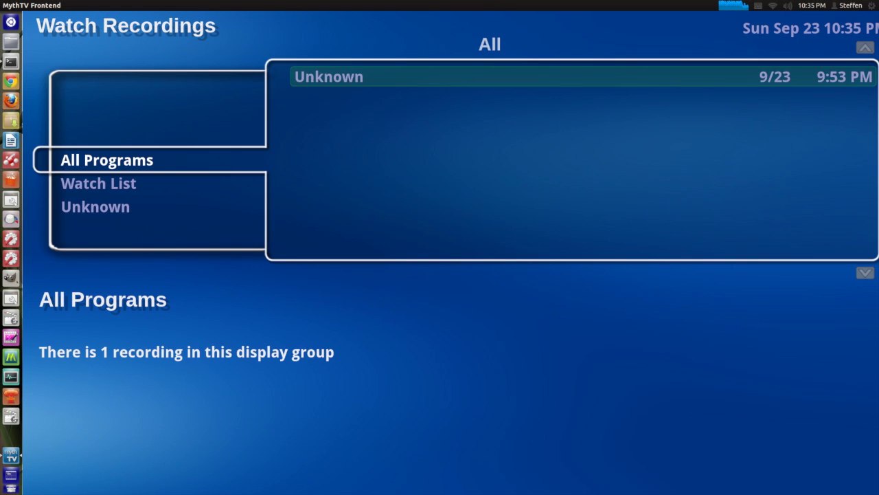
{"action": "key", "text": "Right"}
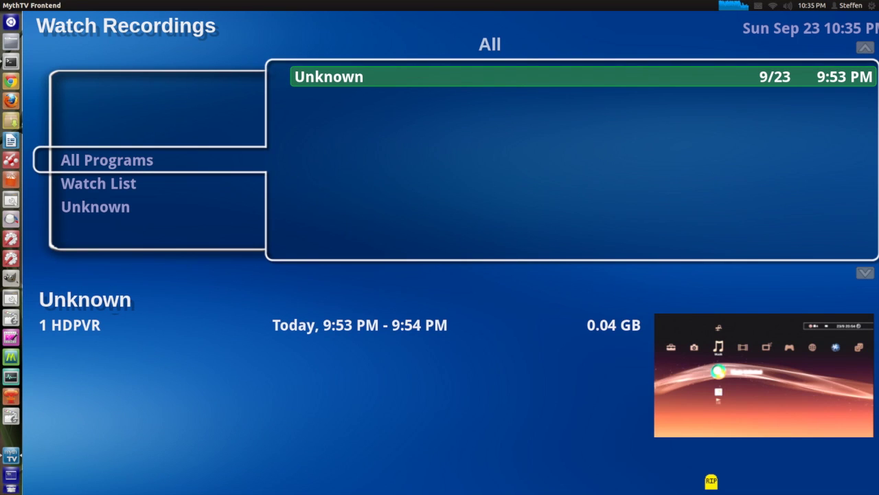